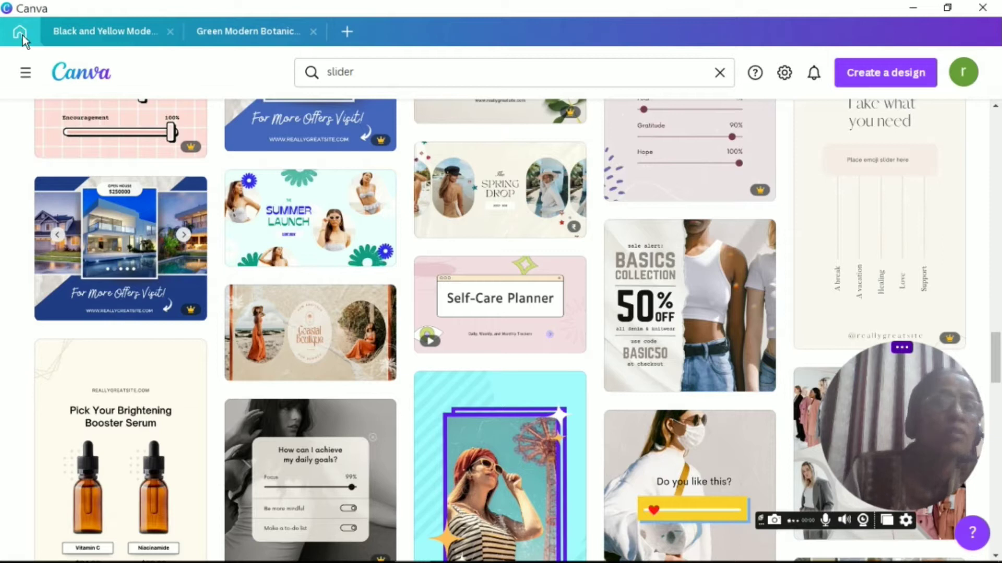
Step: Replace the slider search on the home page with a template search for carousel
left_click(375, 74)
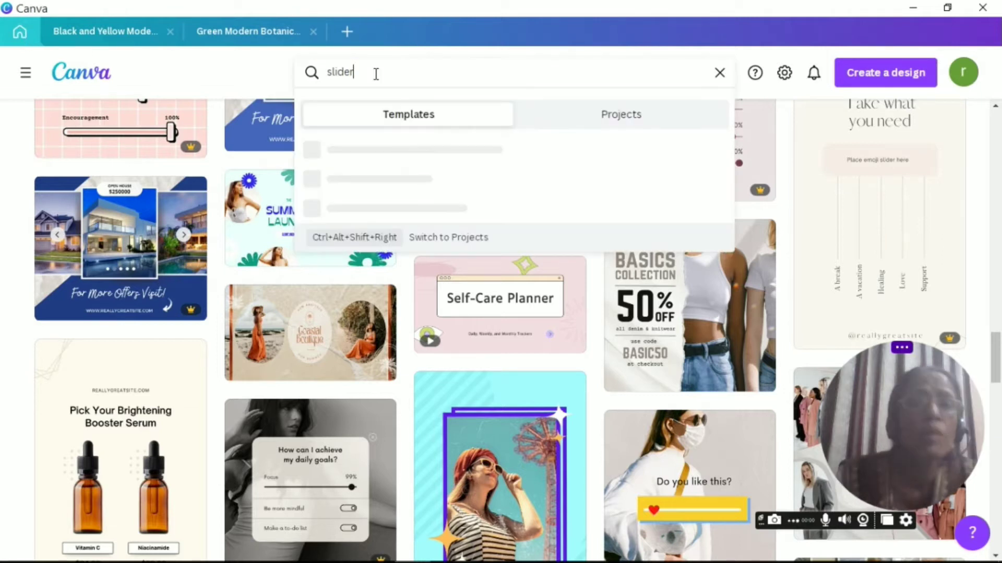
type("carou")
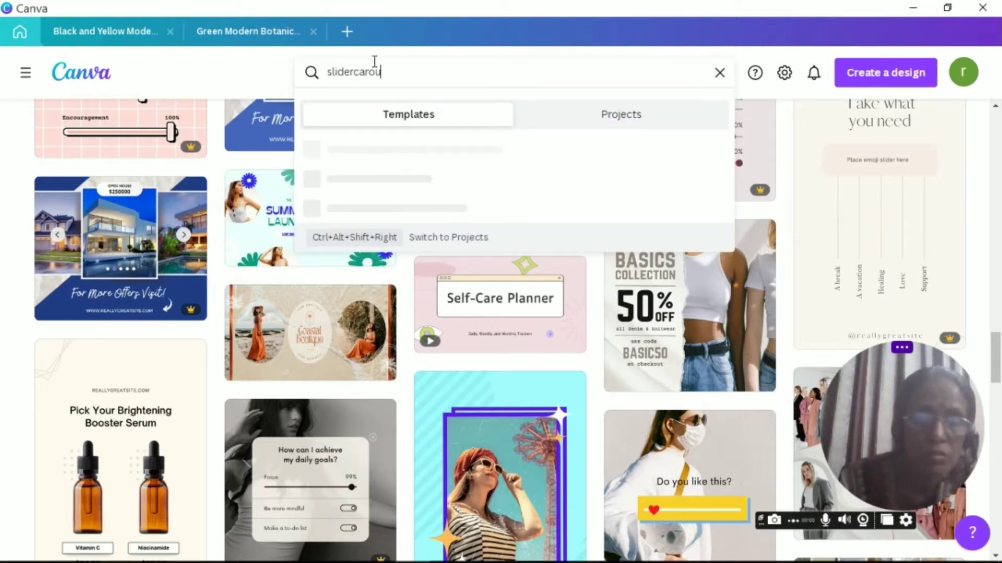
type("se")
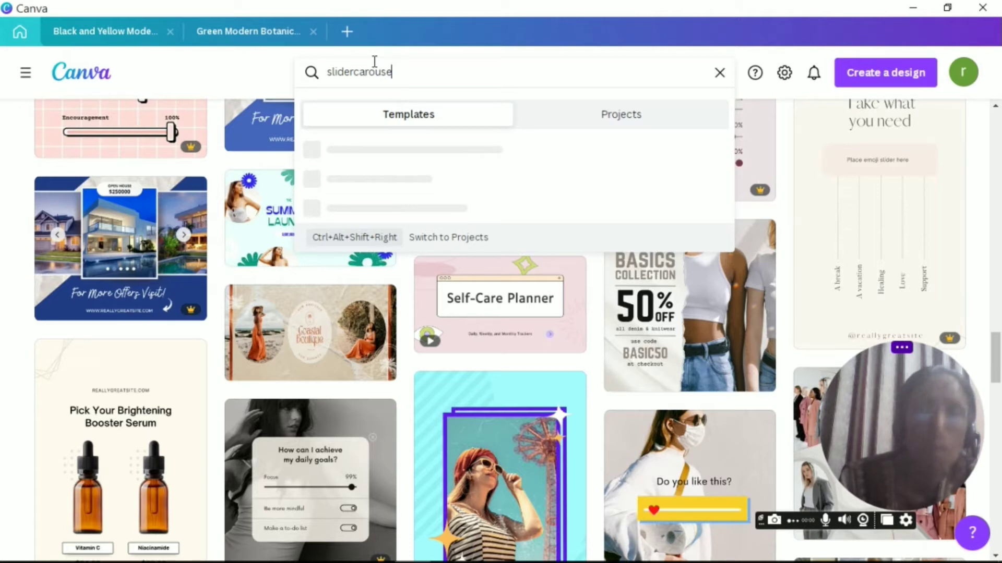
type("l")
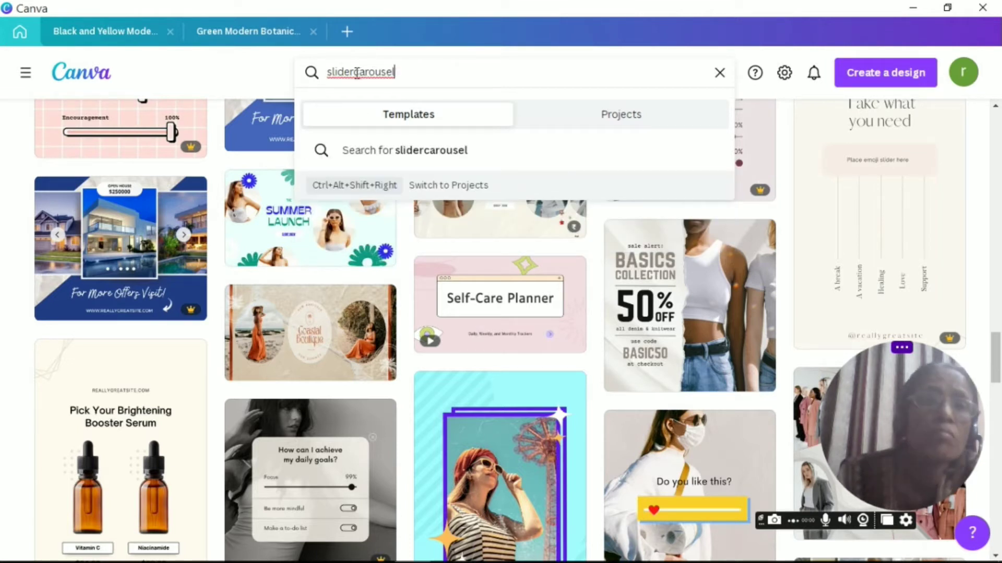
left_click_drag(357, 73, 325, 72)
key("BackSpace")
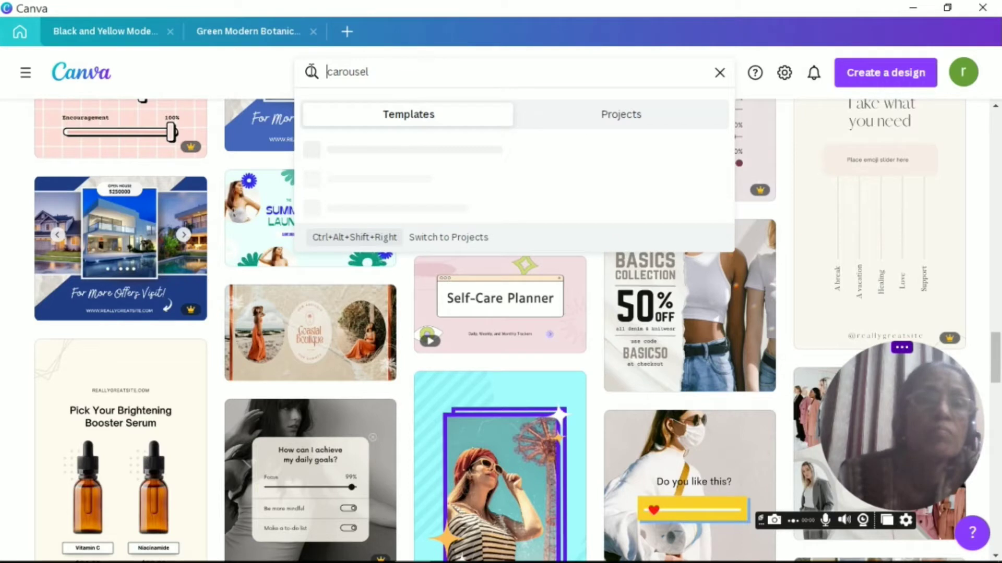
key("Return")
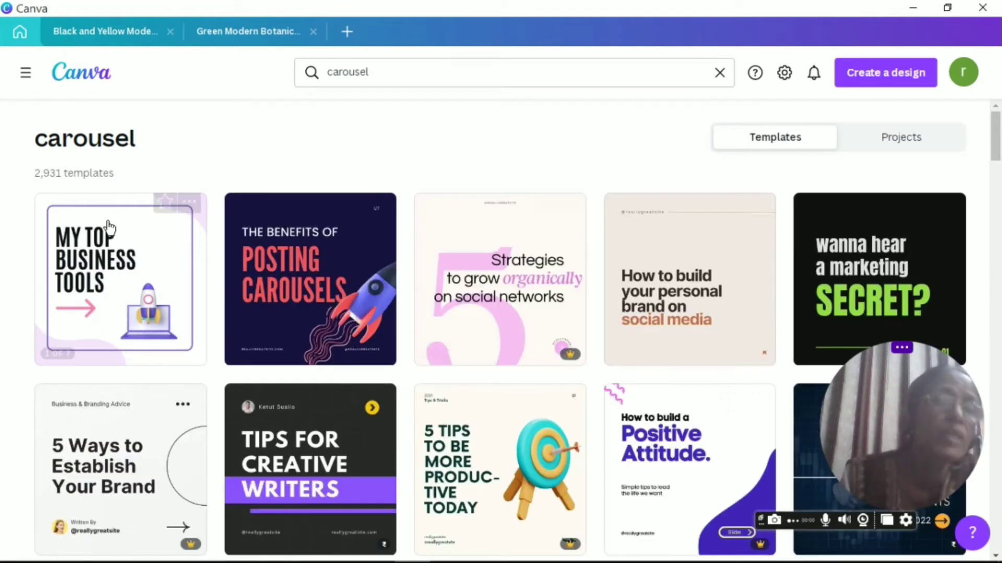
Step: Switch to the Green Modern Botanical Instagram post design and search its templates for quiz
left_click(243, 35)
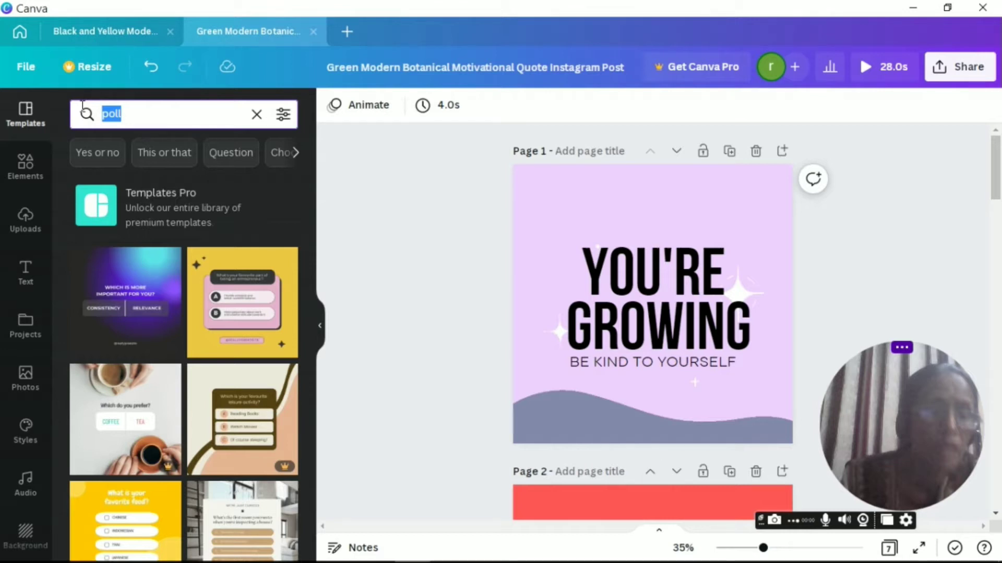
type("quiz")
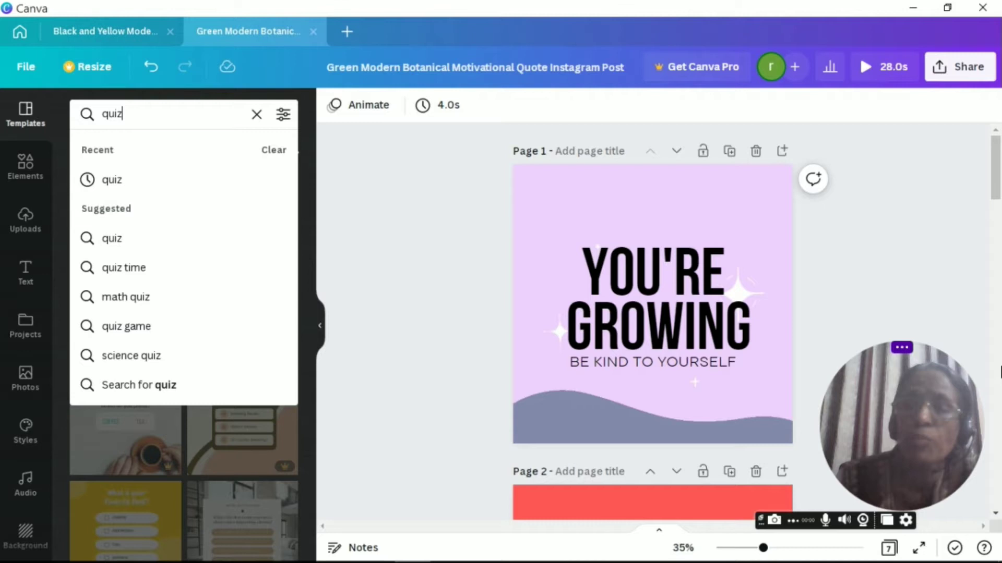
key("Return")
Step: Look through the motivational quote pages of the Instagram post design
scroll(719, 295, "down", 10)
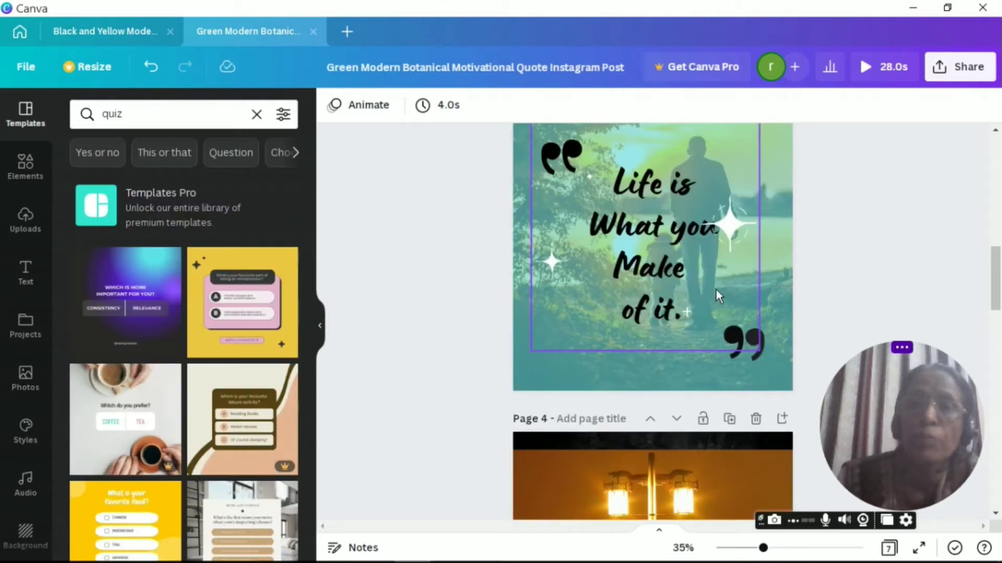
scroll(715, 289, "down", 5)
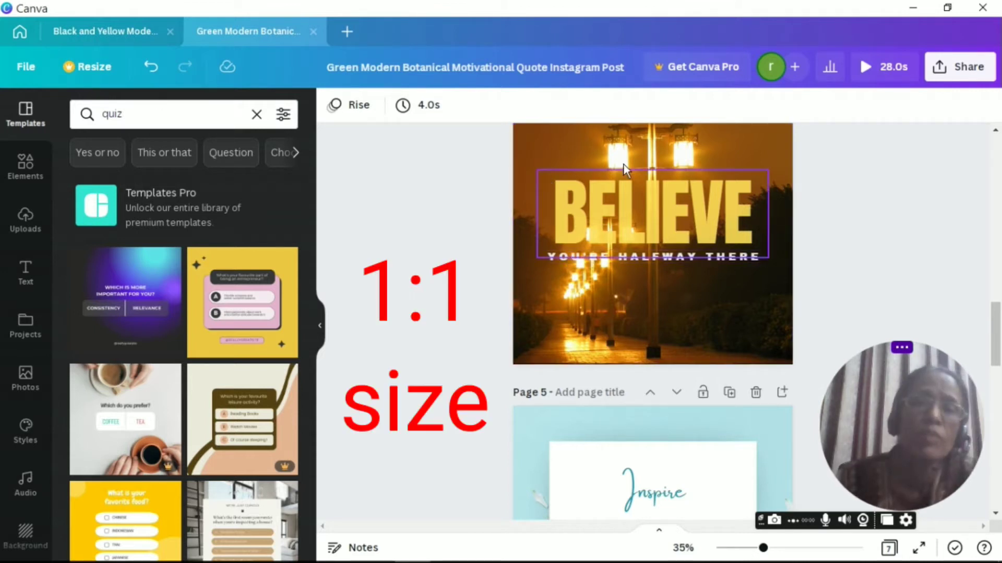
scroll(998, 193, "up", 5)
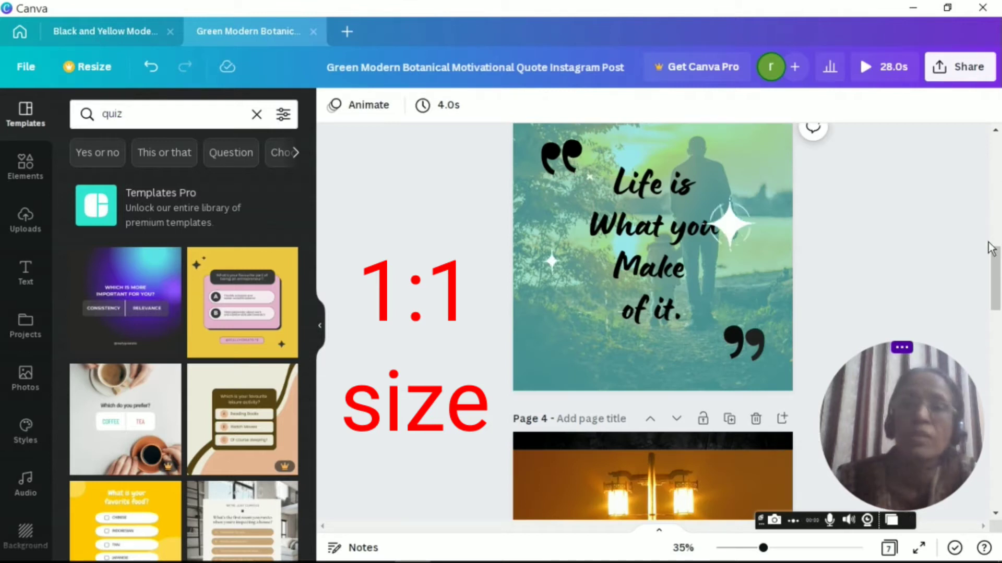
scroll(996, 286, "up", 1)
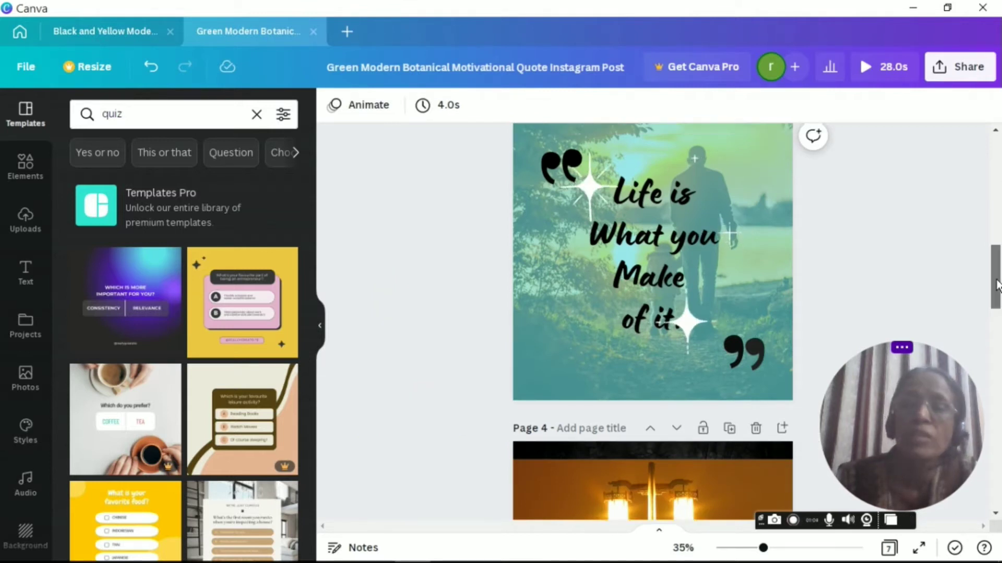
left_click_drag(996, 286, 991, 143)
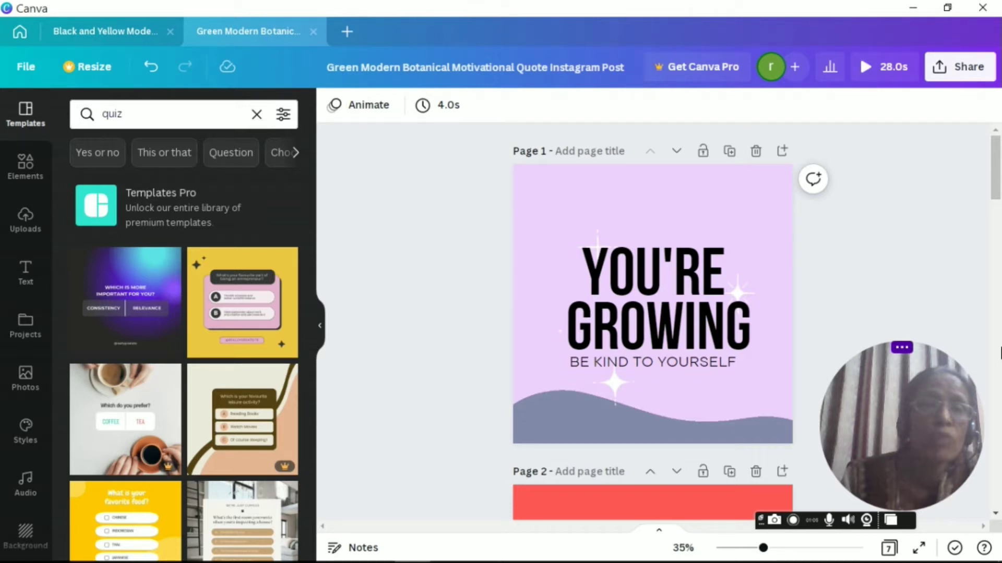
scroll(652, 287, "down", 5)
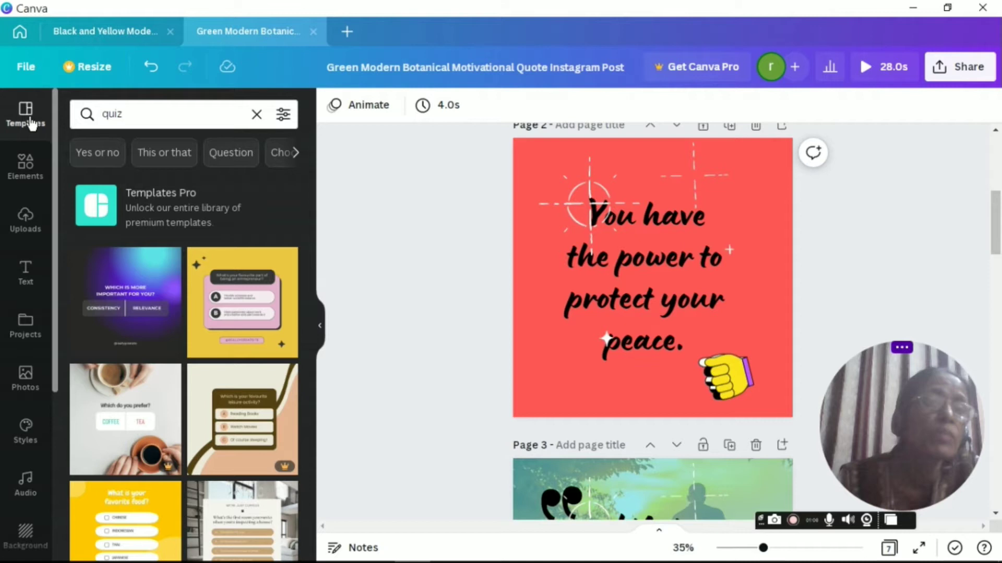
Step: Search the design's templates for carousel
left_click(85, 113)
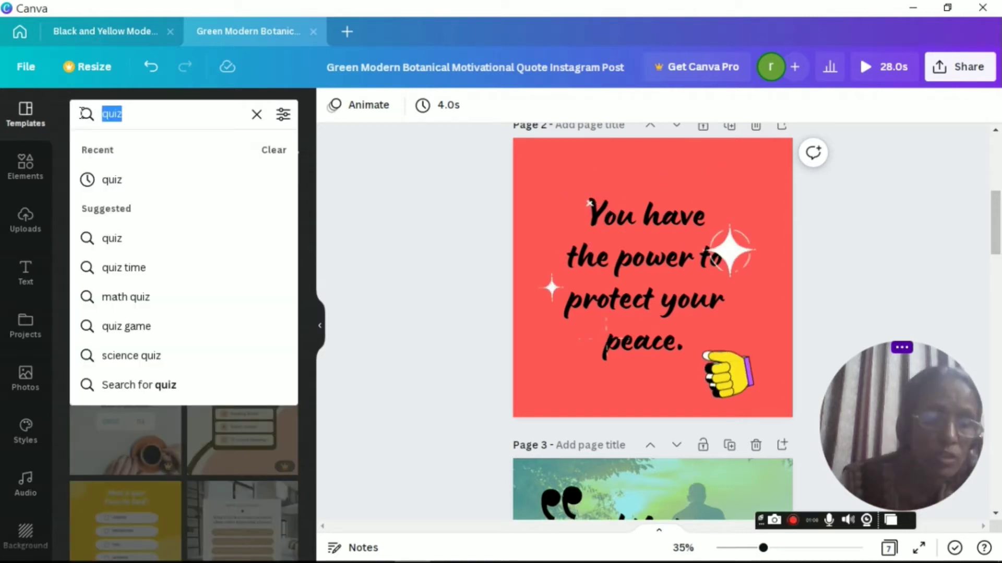
type("carousel")
key("Return")
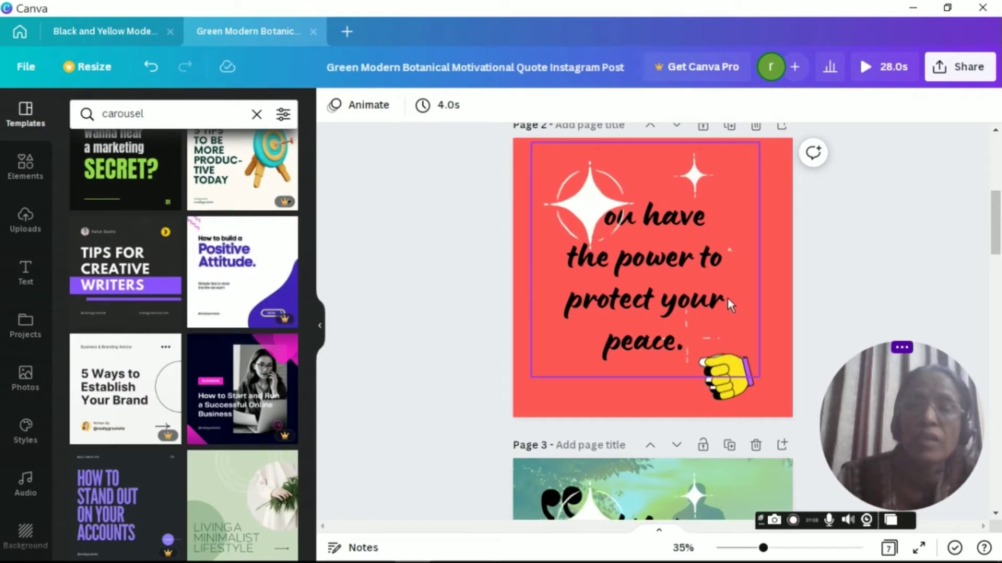
Step: Set the transparency of the street-lamp background photo on page 4, the BELIEVE page, to 98
scroll(727, 300, "down", 10)
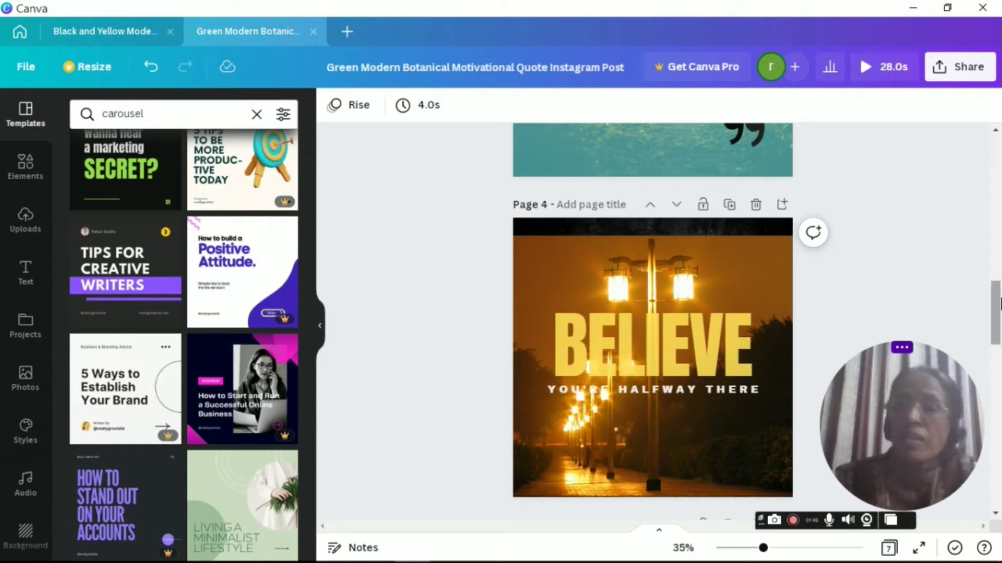
left_click_drag(996, 311, 997, 366)
scroll(695, 313, "down", 3)
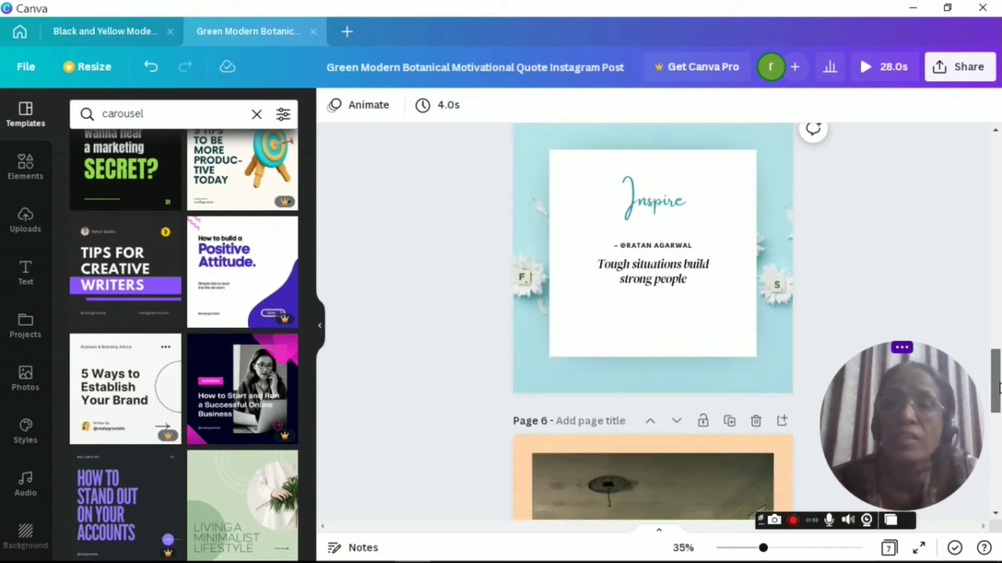
left_click(628, 276)
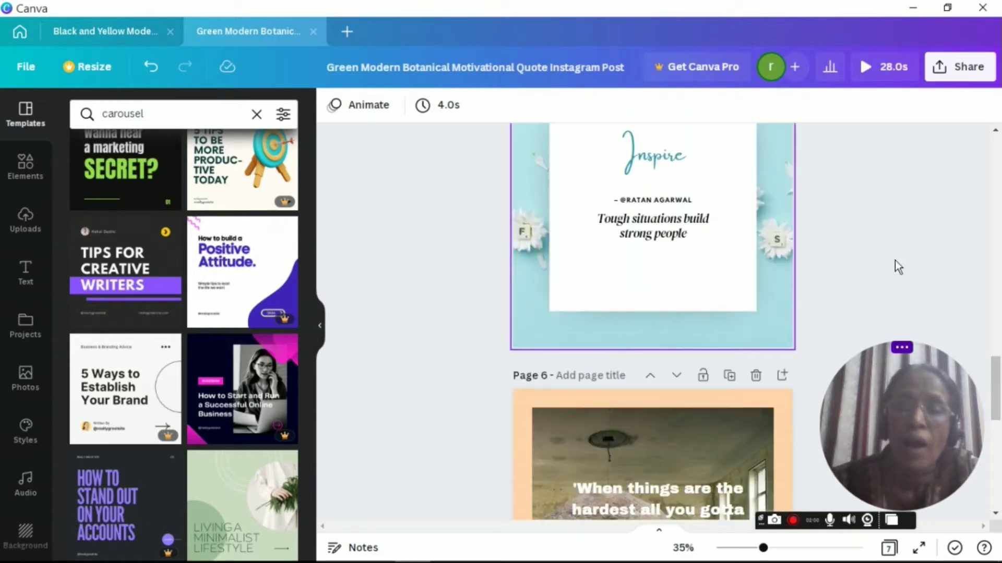
left_click(894, 261)
scroll(660, 260, "up", 6)
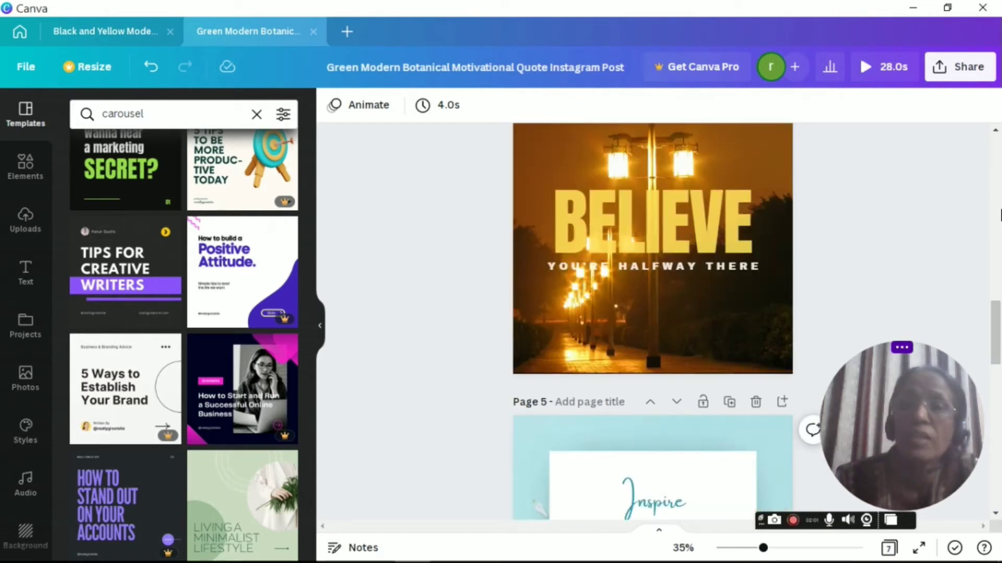
left_click(621, 338)
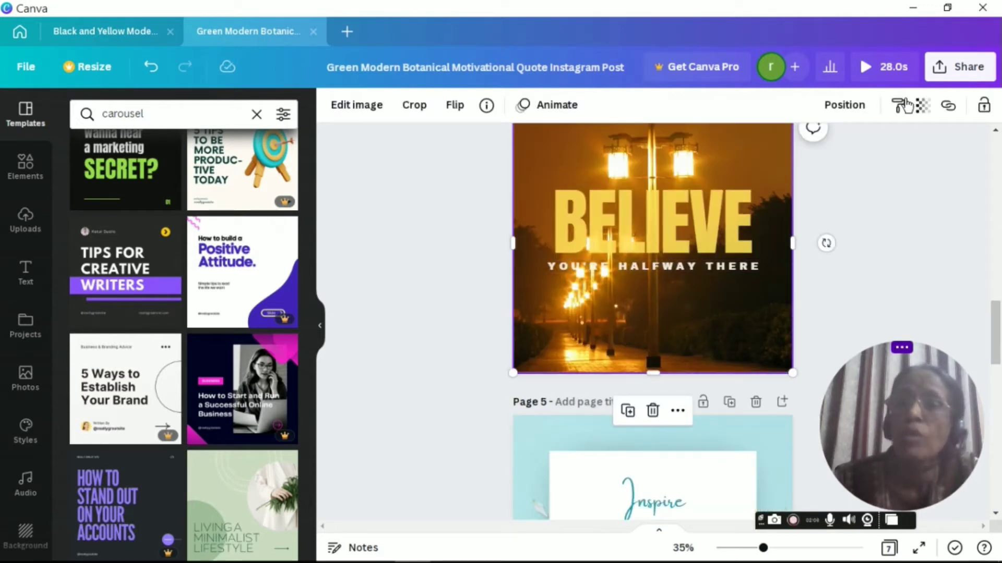
left_click(922, 106)
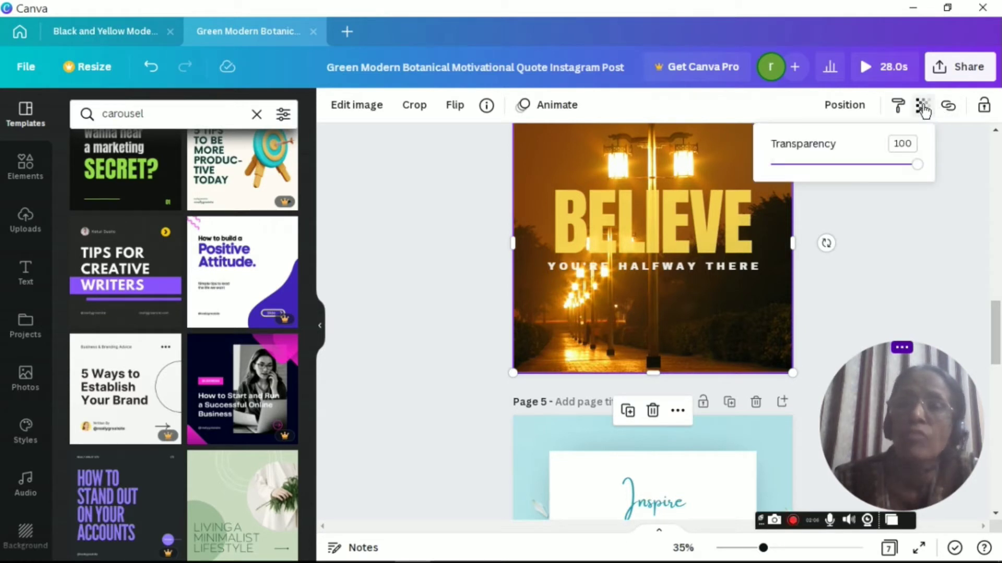
mouse_move(916, 171)
left_mouse_down()
mouse_move(816, 186)
mouse_move(915, 166)
left_mouse_up()
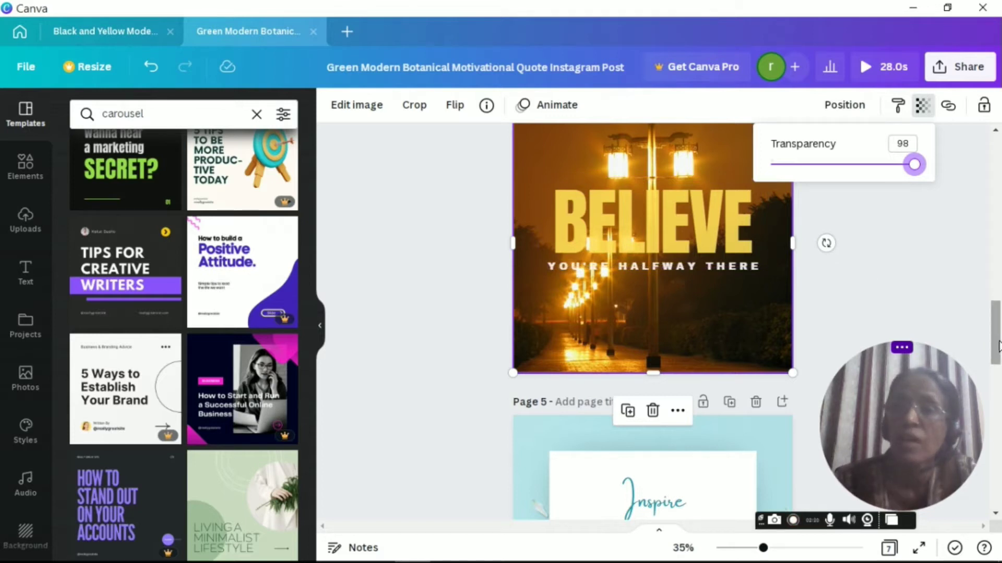
Step: Browse the carousel template results and go back to the first page of the design
left_click_drag(998, 347, 998, 388)
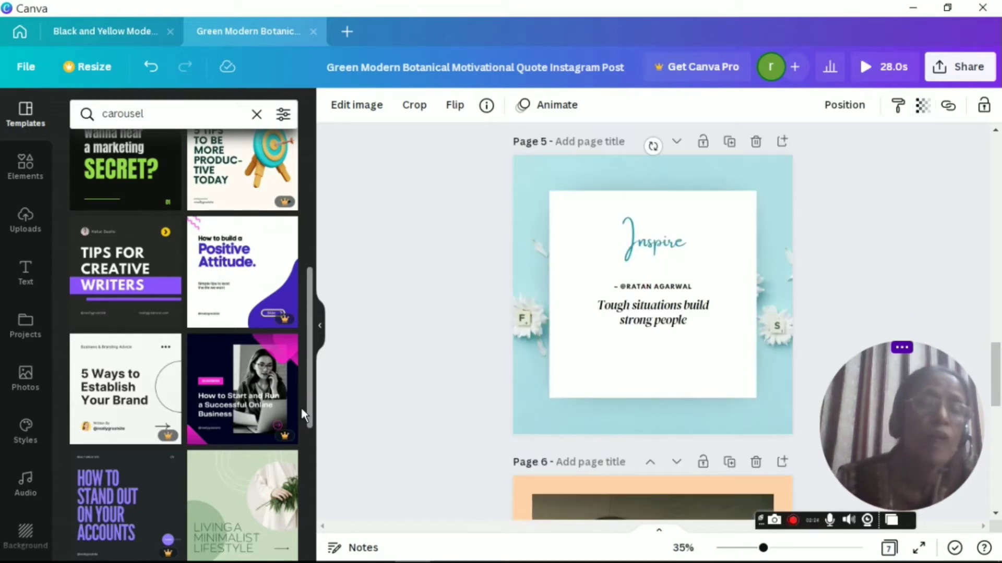
scroll(306, 459, "down", 5)
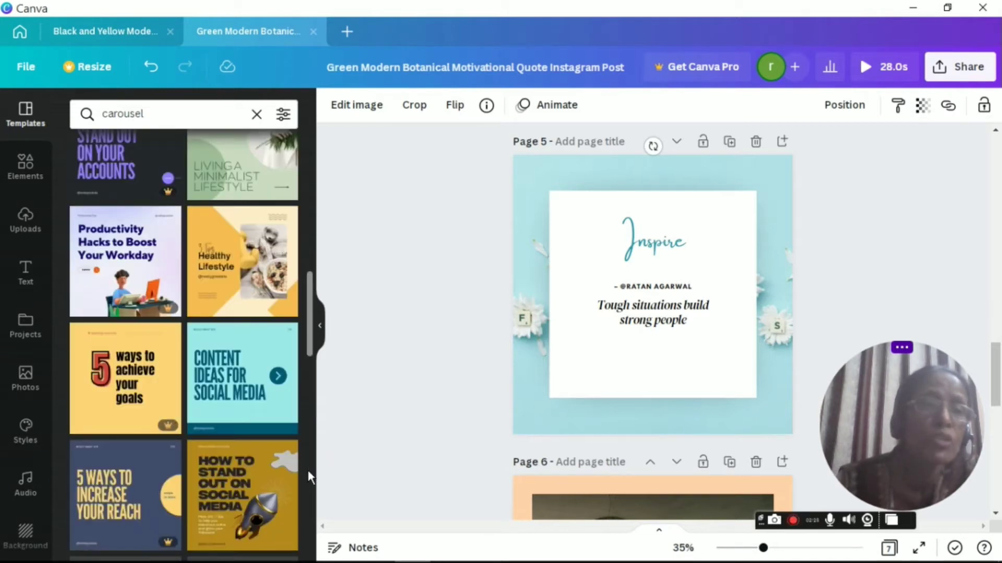
scroll(308, 472, "down", 5)
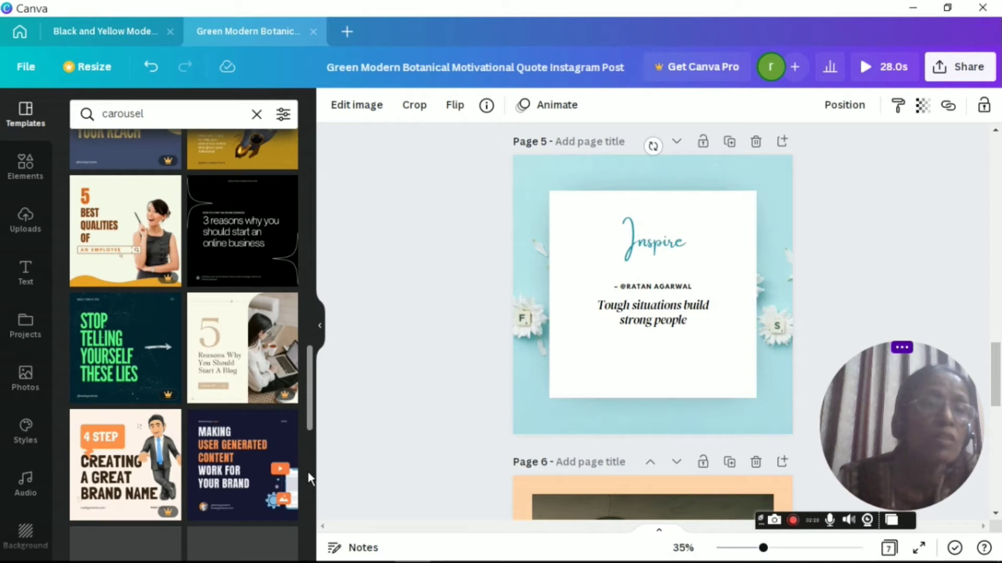
left_click_drag(996, 394, 998, 329)
left_click_drag(1000, 237, 997, 139)
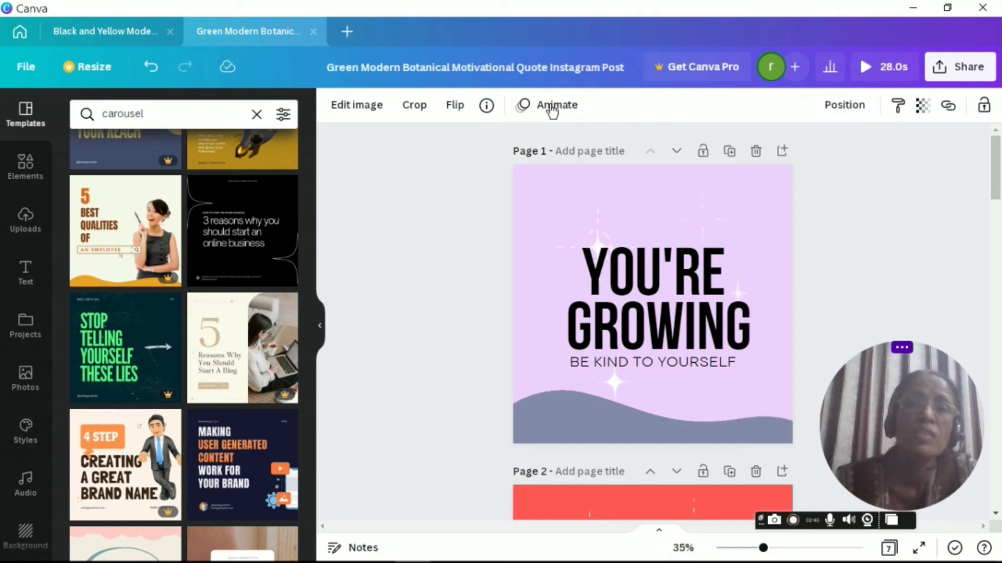
Step: Apply the Pop text animation to the author's name below the page 6 quote, set to animate on enter
scroll(653, 292, "down", 5)
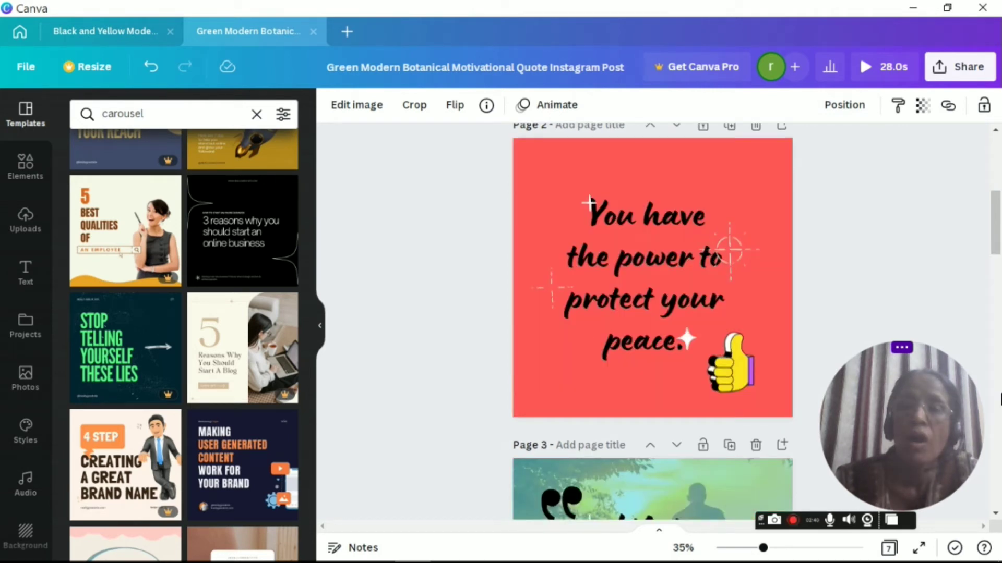
scroll(1000, 399, "down", 5)
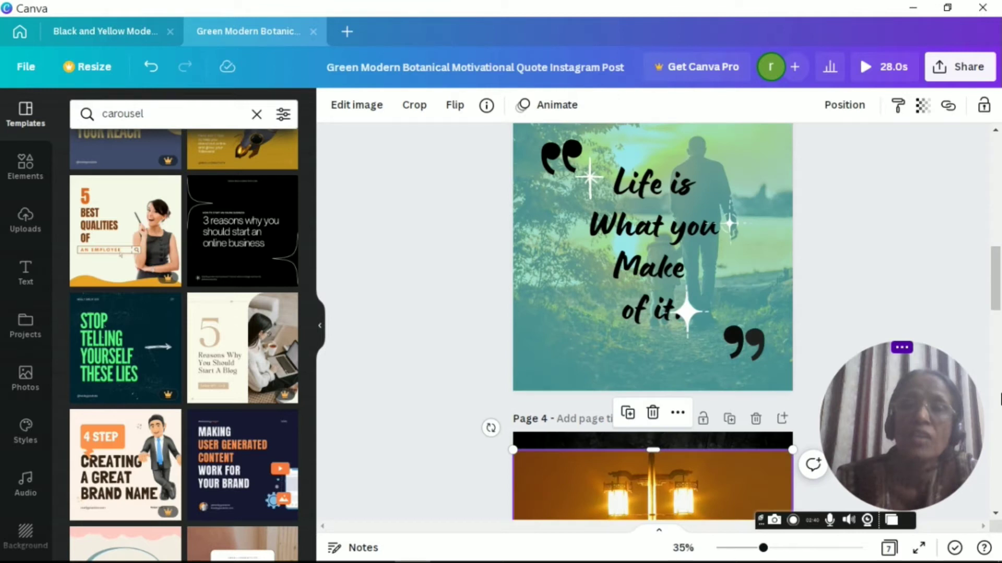
scroll(1000, 399, "down", 5)
scroll(999, 399, "down", 5)
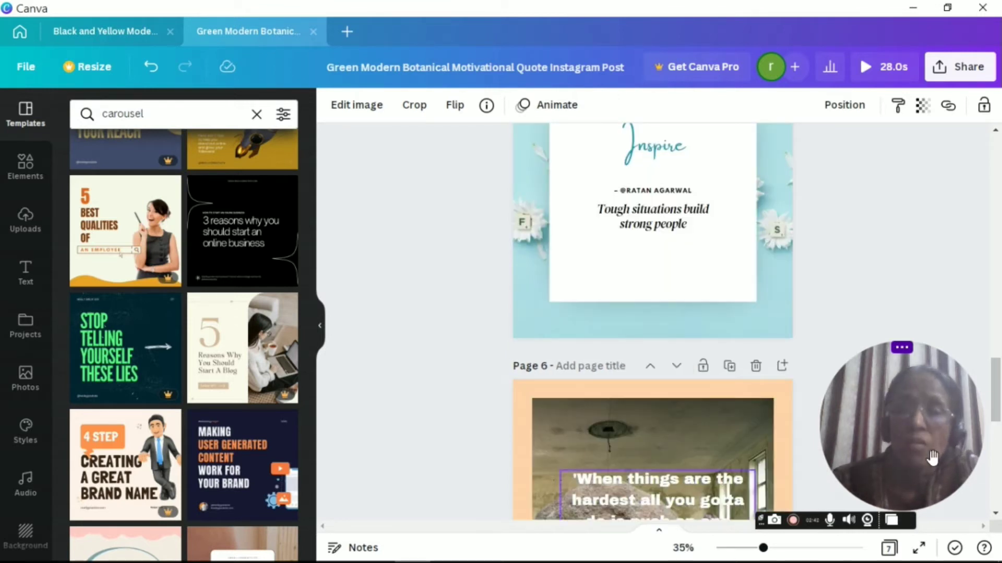
scroll(999, 490, "down", 5)
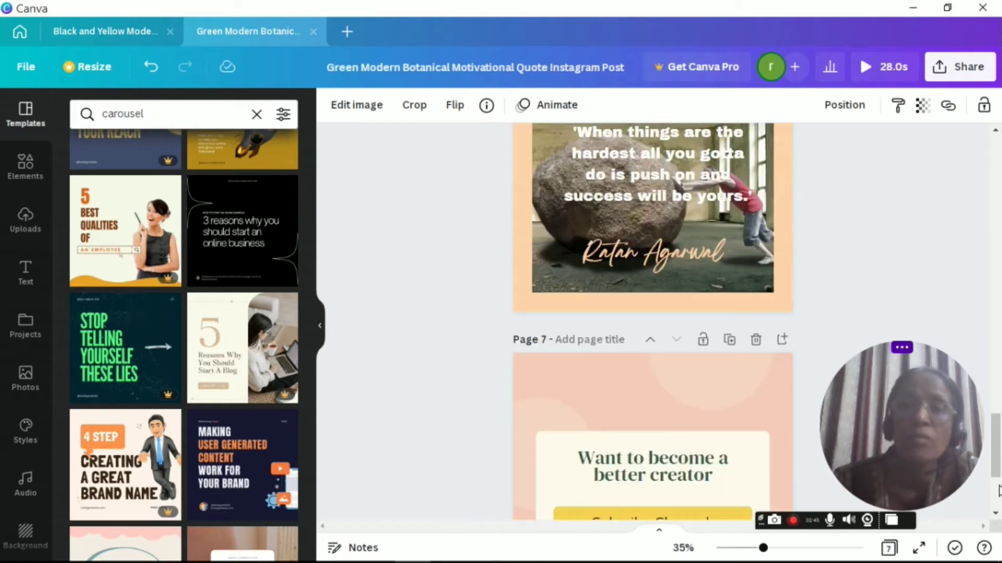
left_click(668, 255)
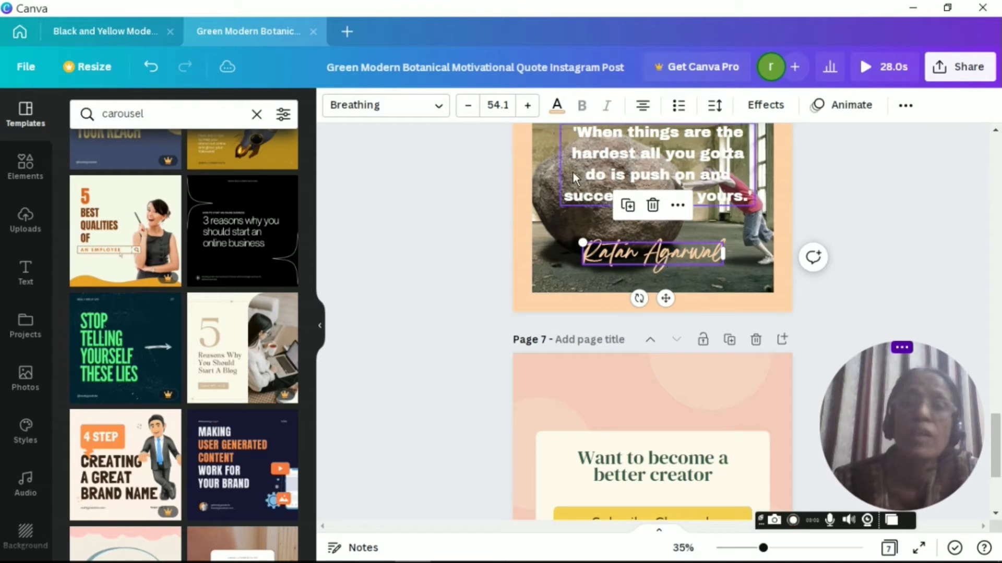
left_click(866, 108)
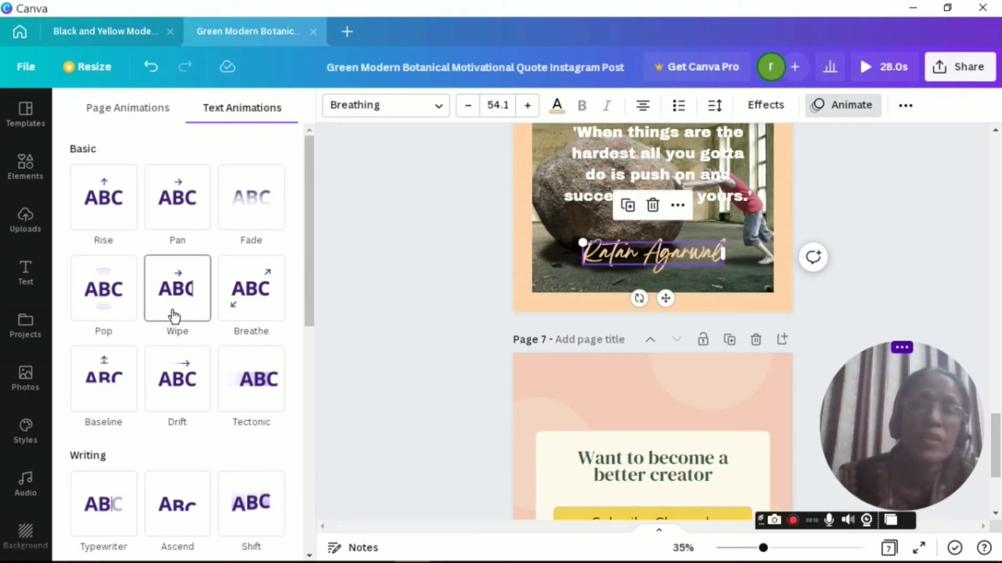
left_click(263, 384)
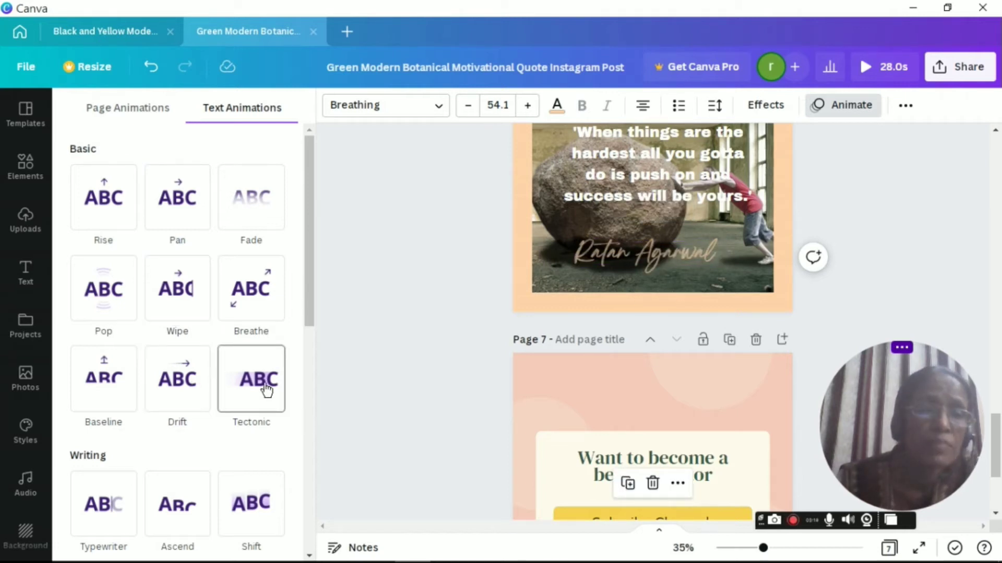
left_click(104, 390)
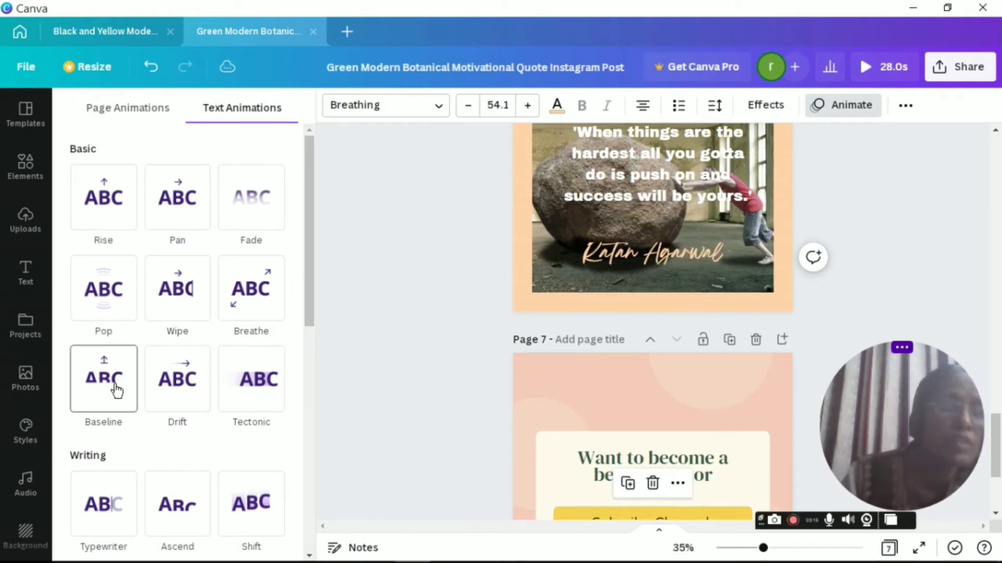
left_click(111, 301)
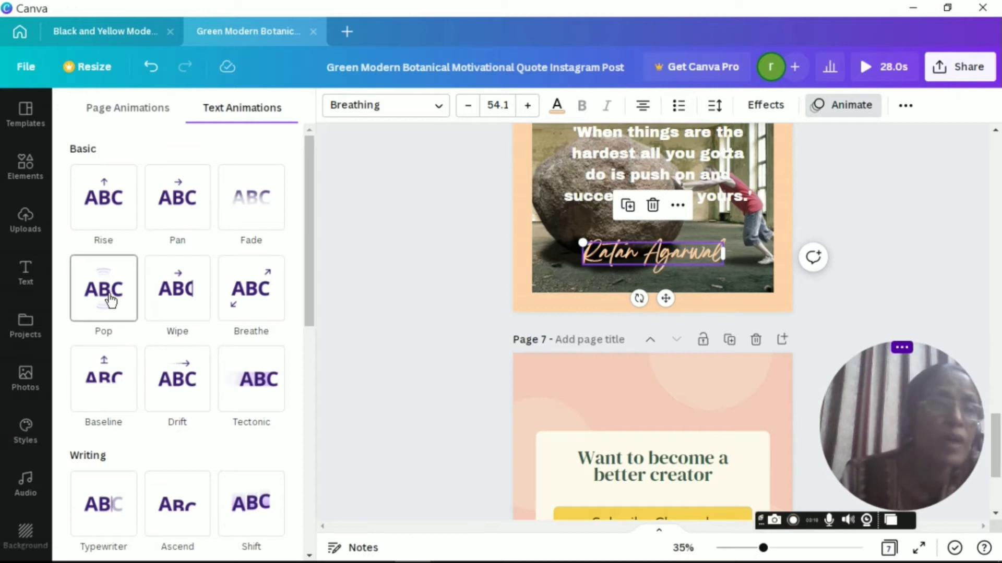
left_click(110, 301)
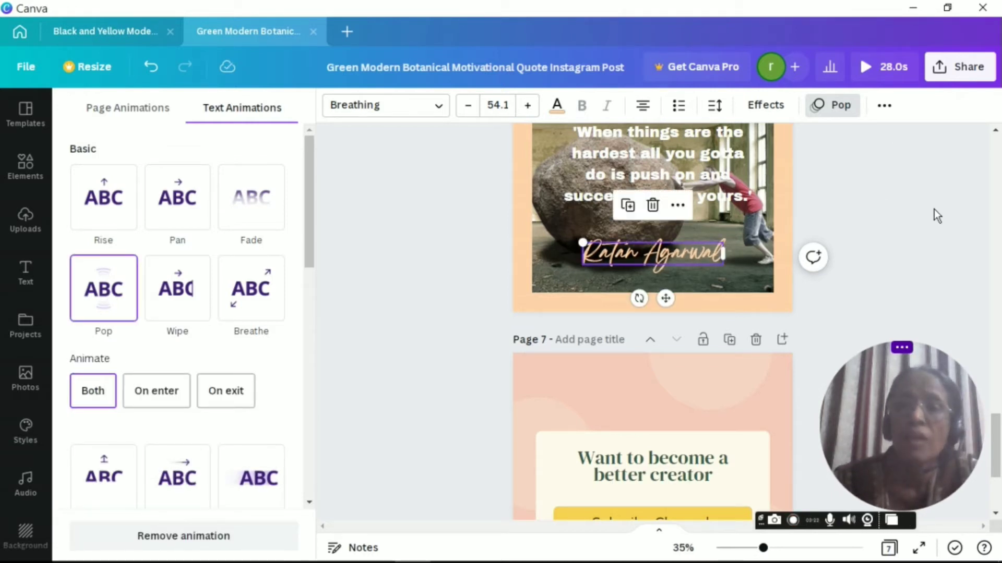
left_click_drag(1000, 399, 1000, 345)
left_click_drag(1001, 454, 1000, 486)
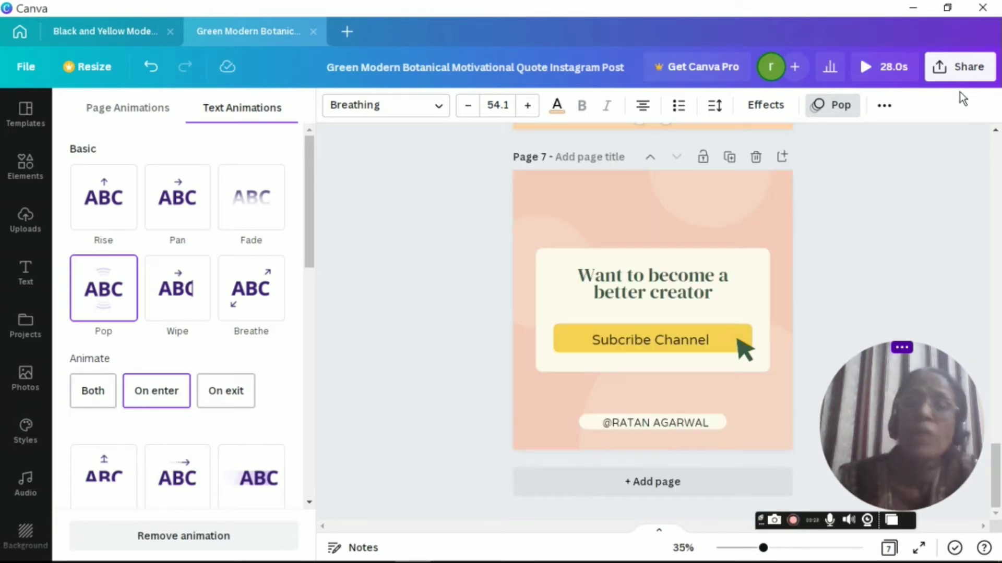
Step: Change the background colour of page 7, the subscribe page, to the red document colour
left_click(964, 75)
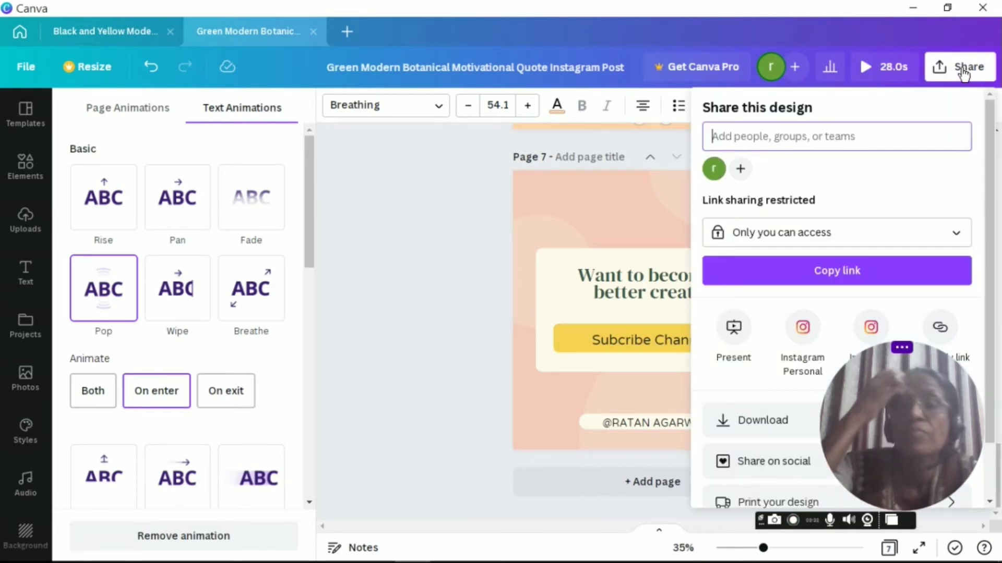
left_click(525, 179)
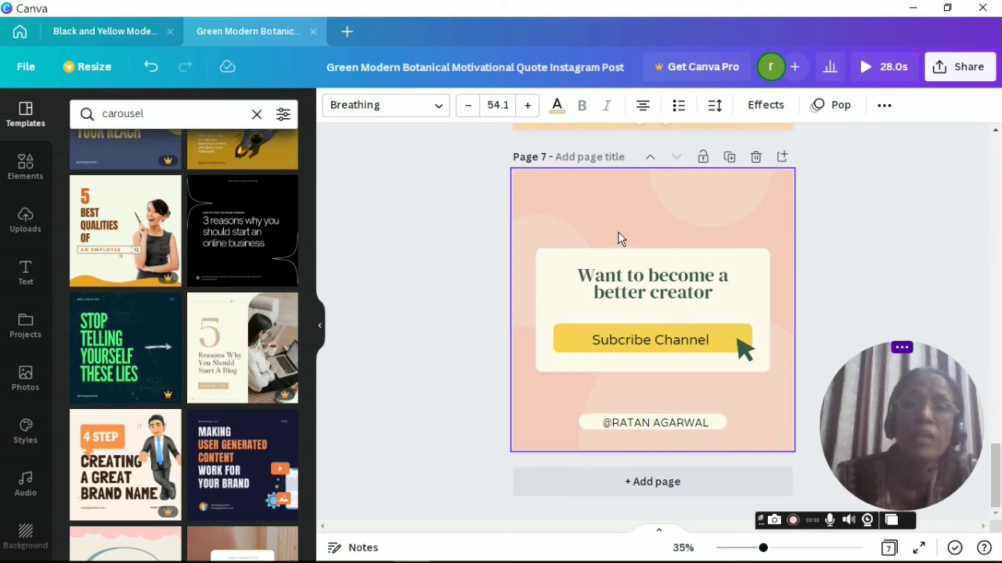
left_click(587, 190)
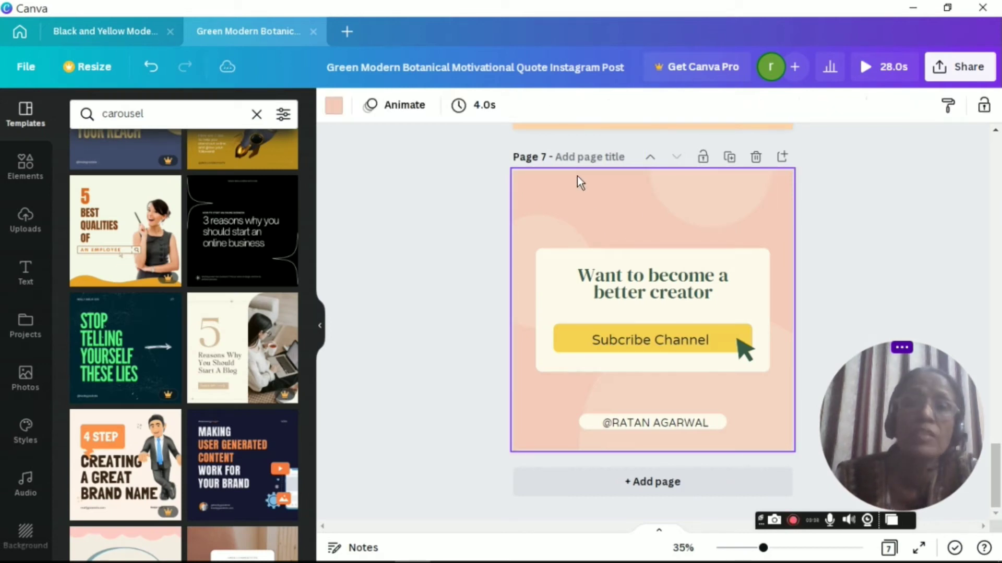
left_click(335, 107)
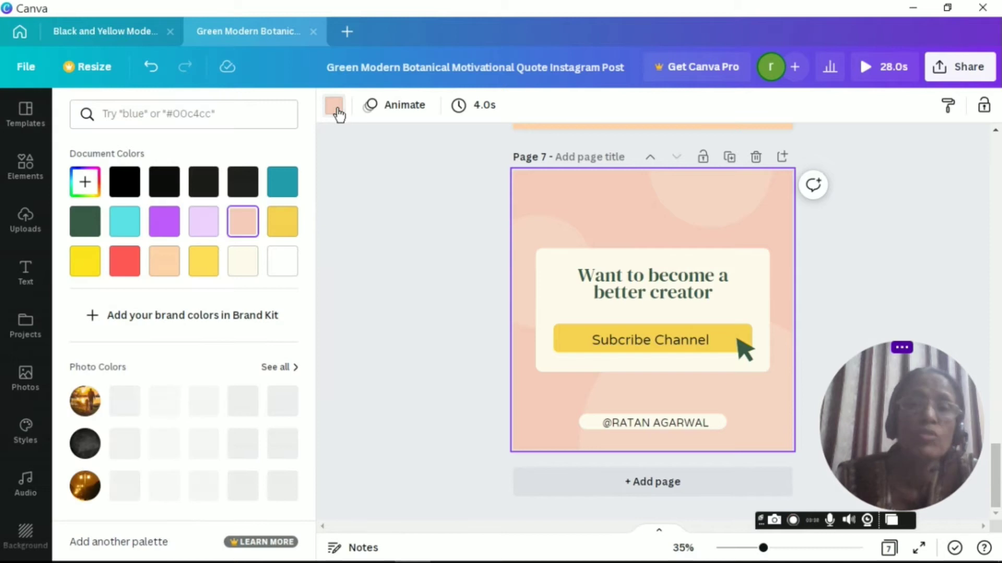
left_click(123, 271)
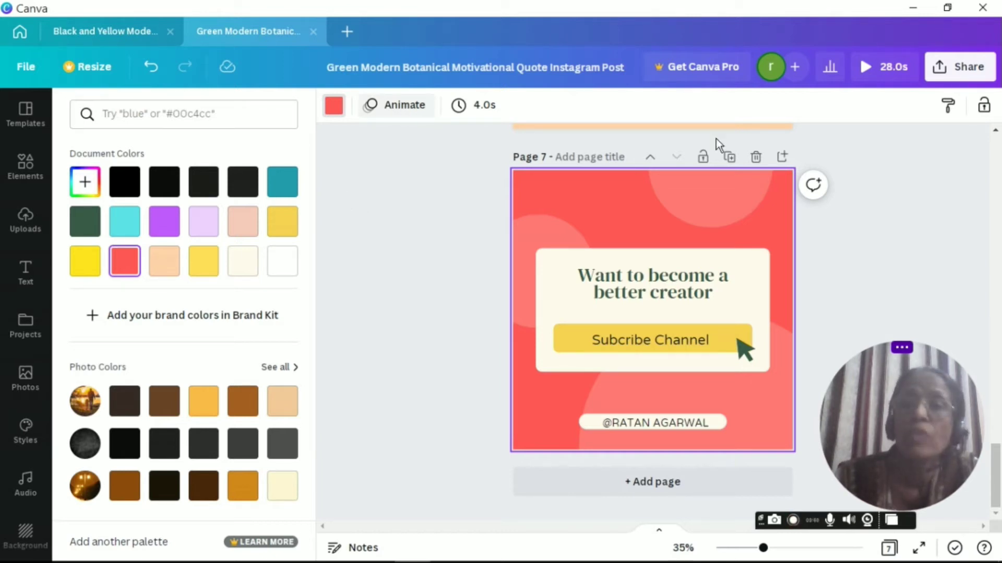
left_click(26, 112)
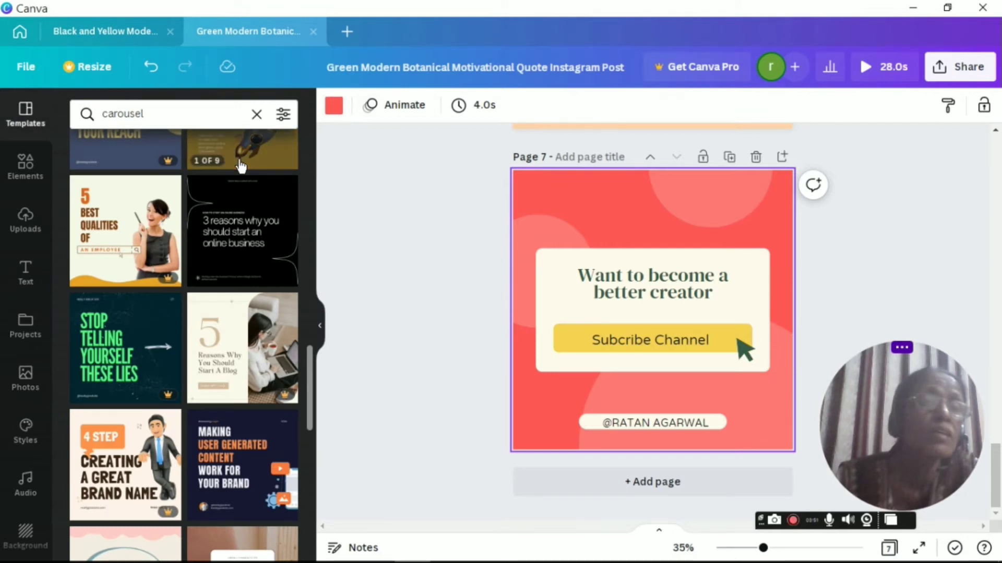
left_click(440, 194)
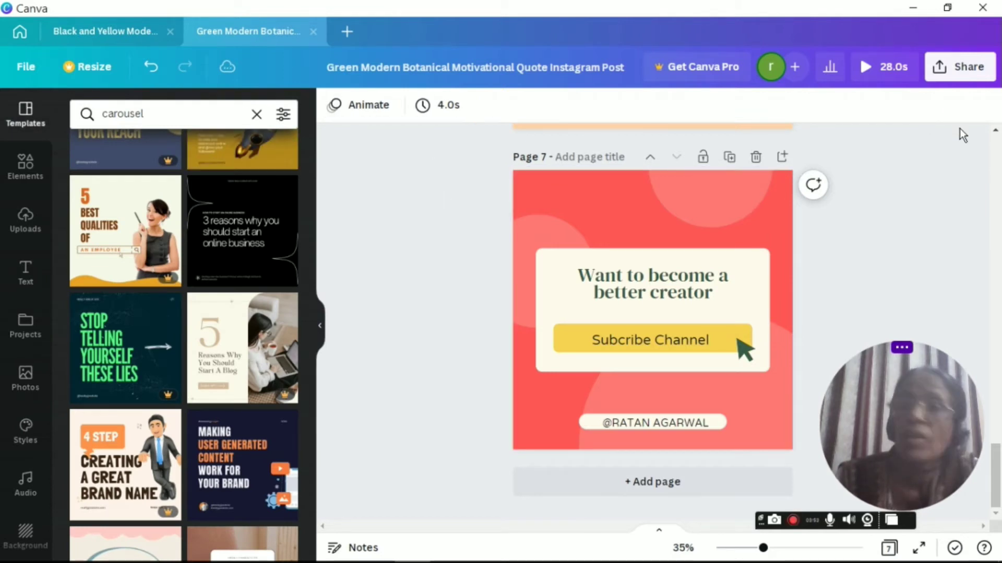
Step: Try the Background and Neon text effects on the white quote over the boulder photo on page 6
scroll(652, 234, "up", 5)
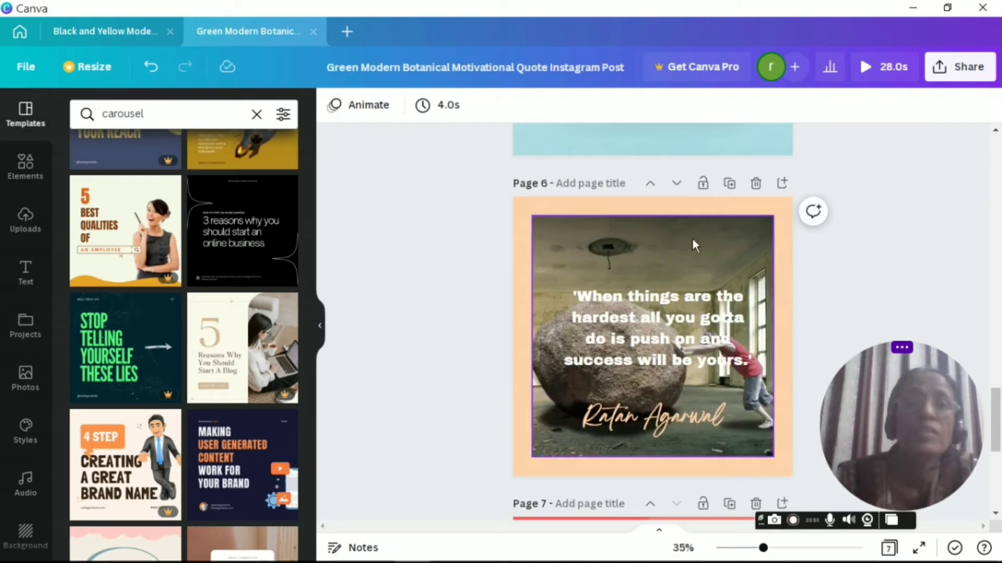
left_click(622, 279)
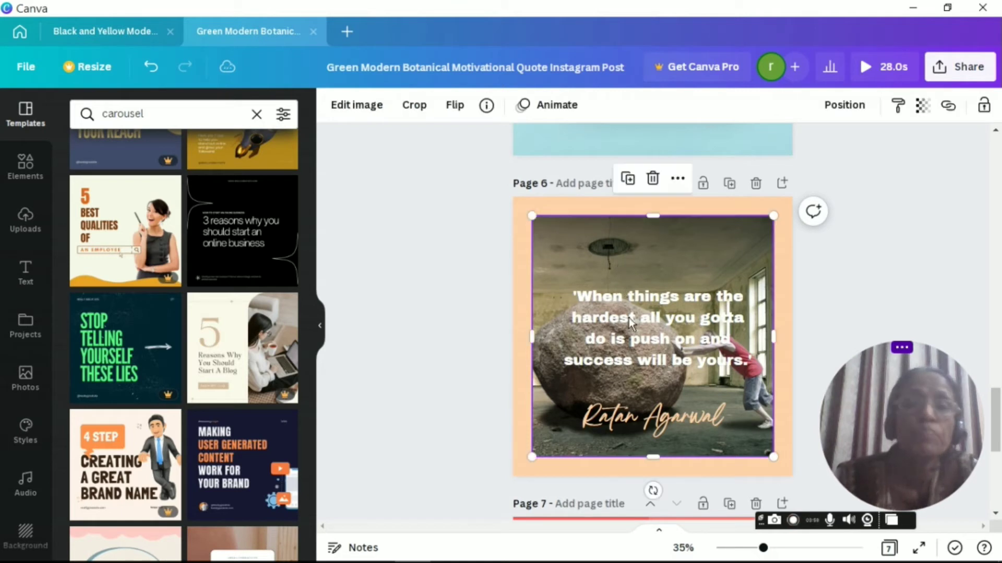
left_click(631, 349)
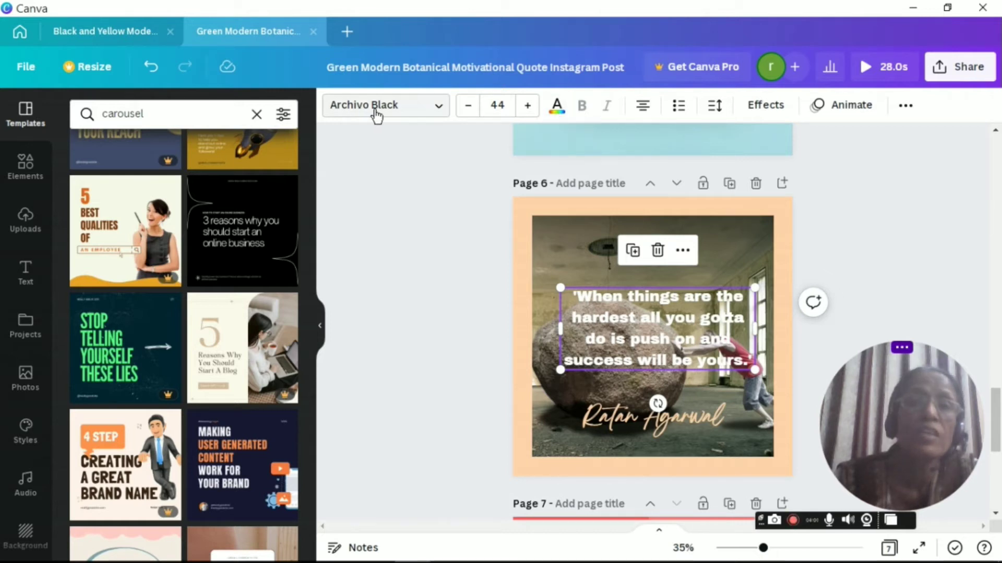
left_click(441, 110)
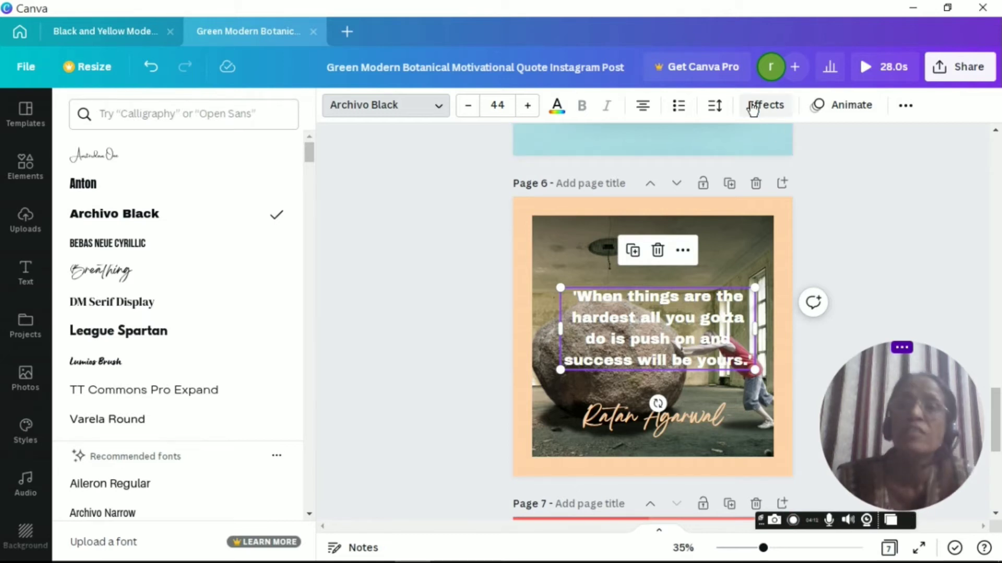
left_click(754, 106)
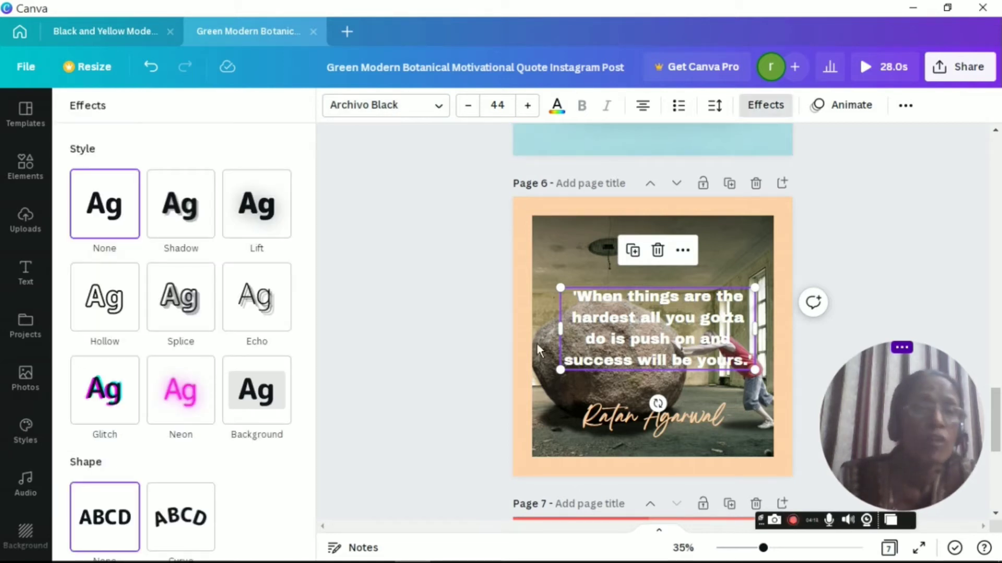
left_click(256, 419)
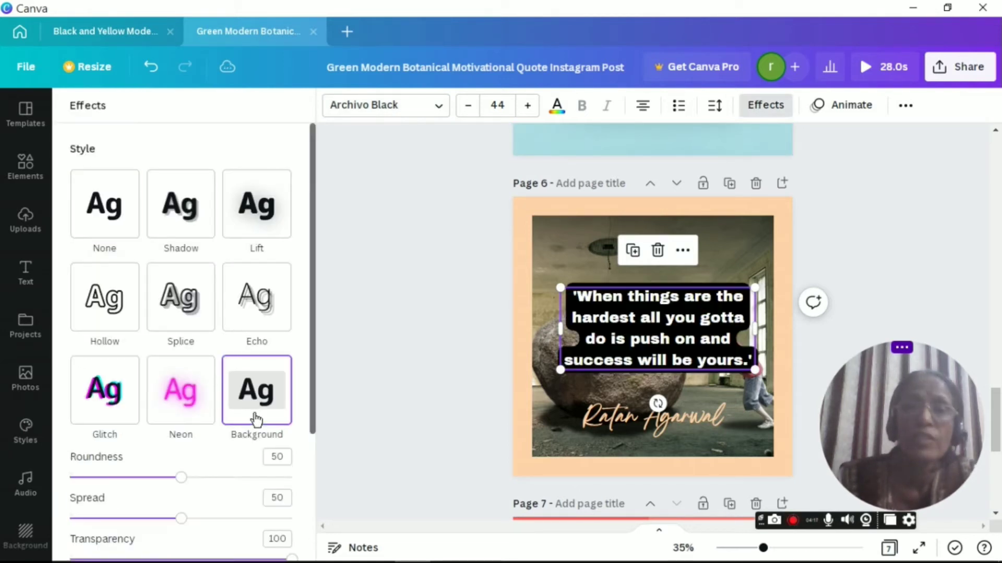
left_click(204, 412)
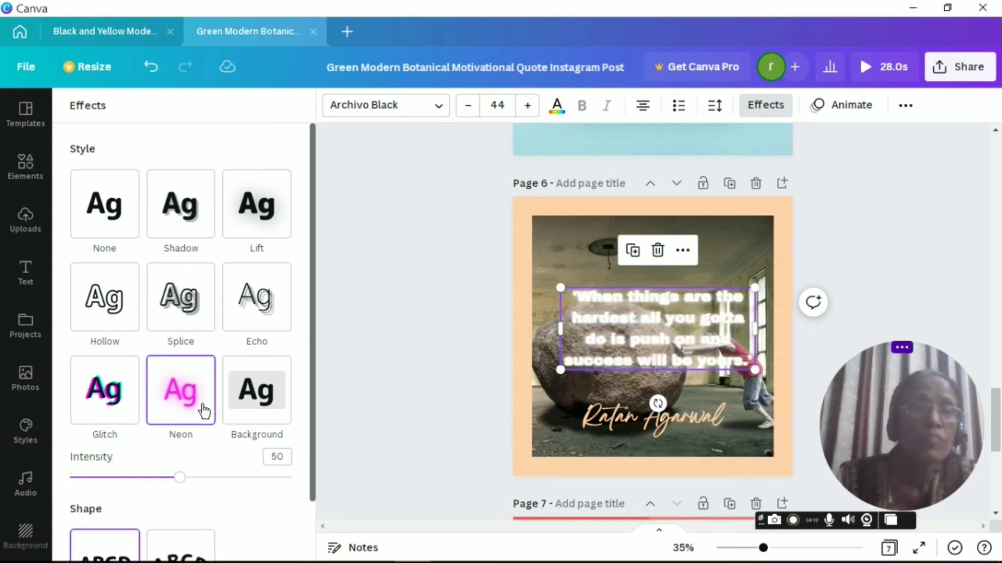
left_click(26, 382)
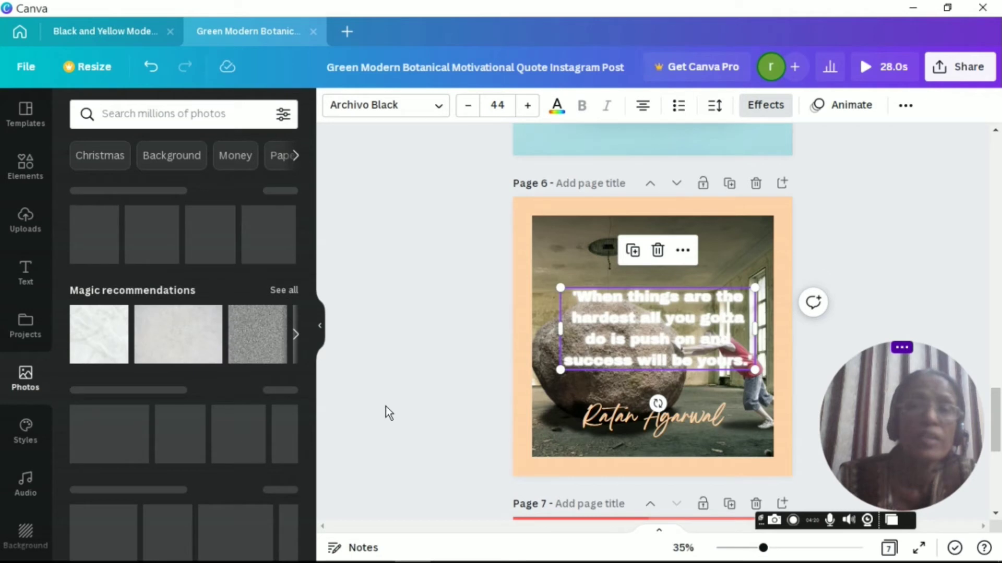
Step: Undo the text effects on the page 6 quote and the background colour change on page 7
double_click(658, 293)
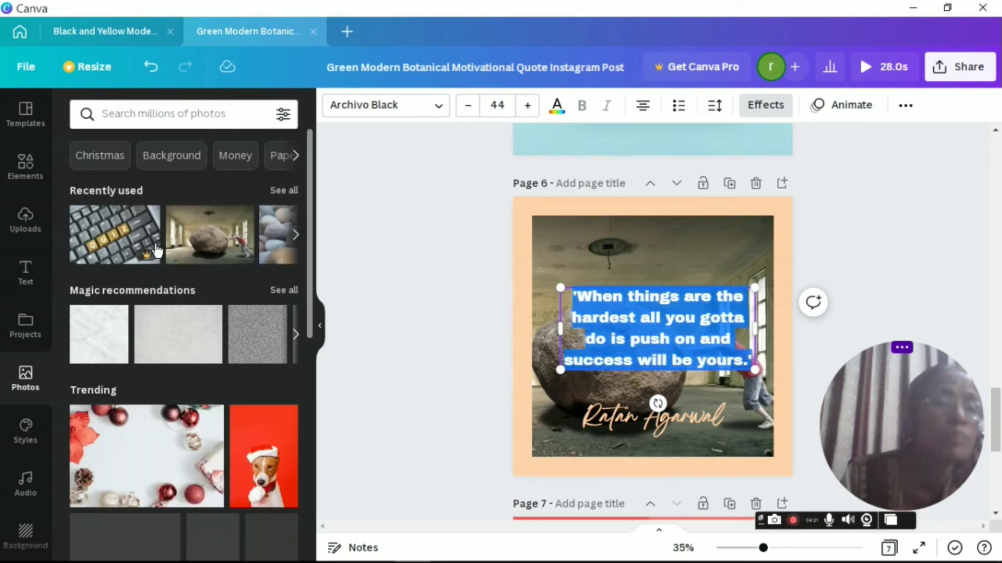
left_click(151, 67)
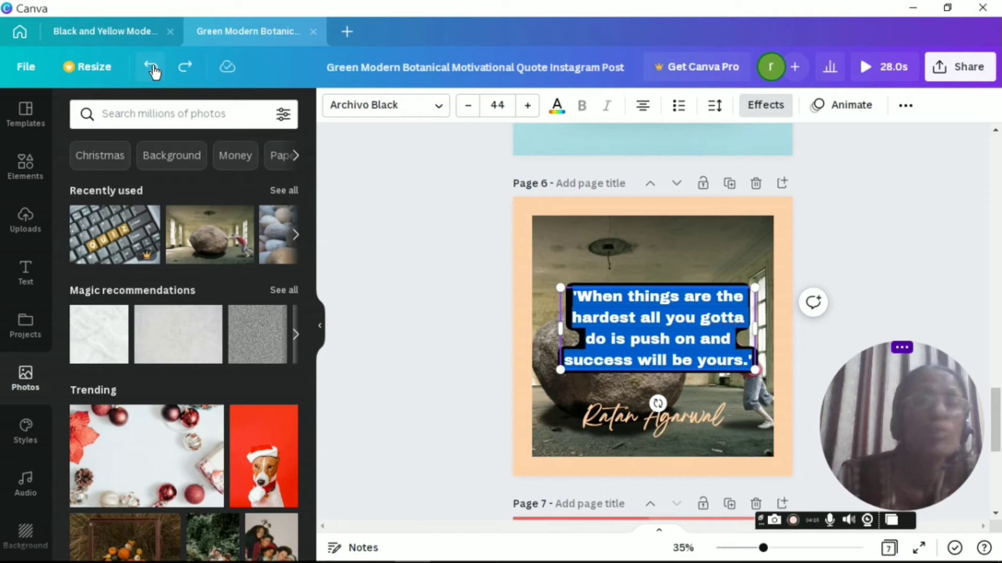
left_click(151, 67)
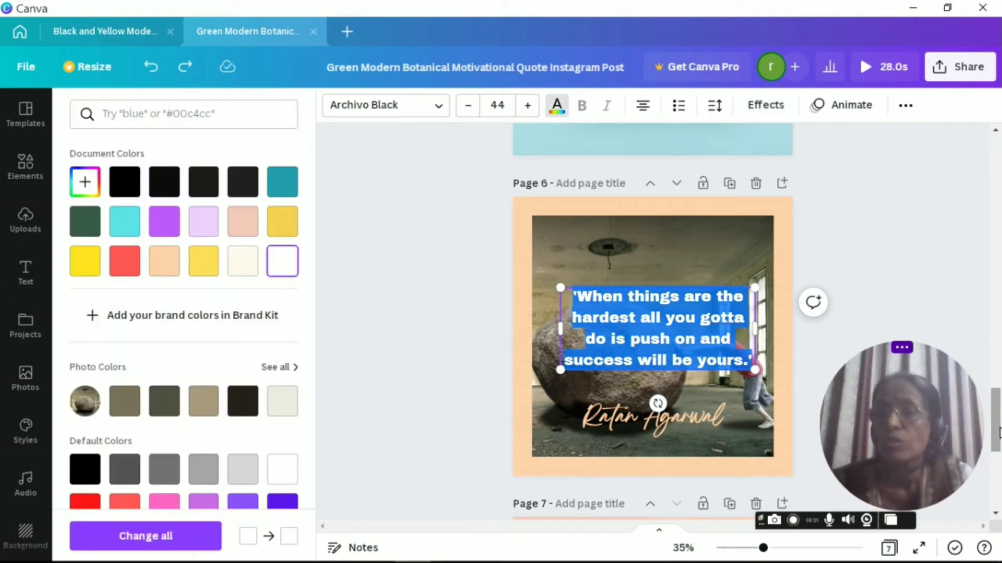
Step: Download all 7 pages of the design as PNG
left_click_drag(1000, 400, 1001, 512)
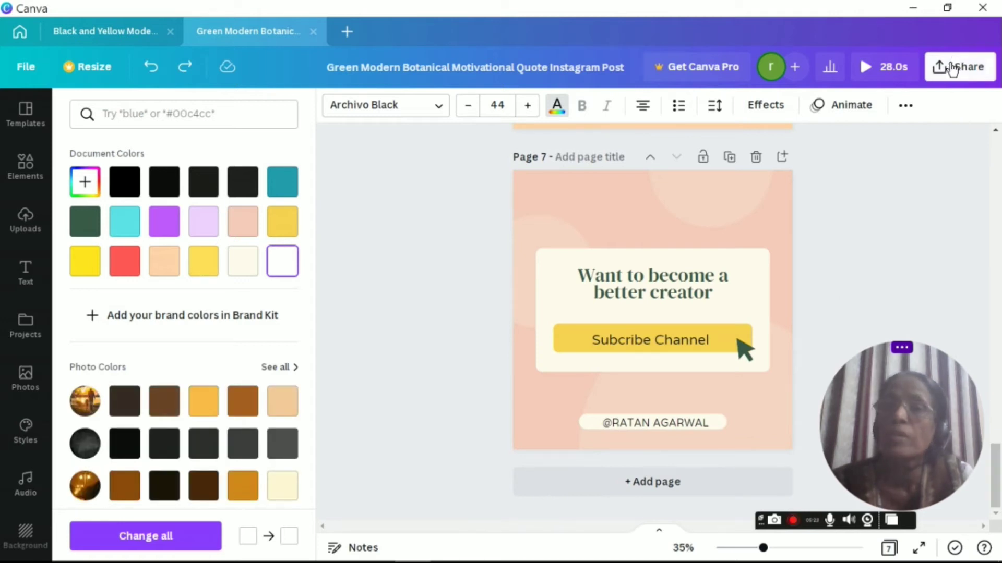
left_click(955, 64)
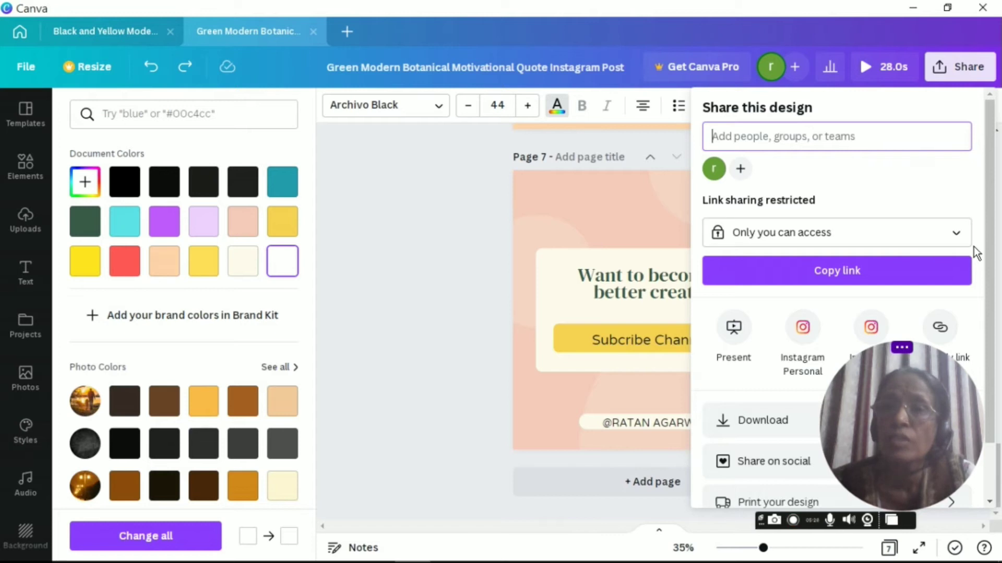
left_click_drag(922, 480, 514, 532)
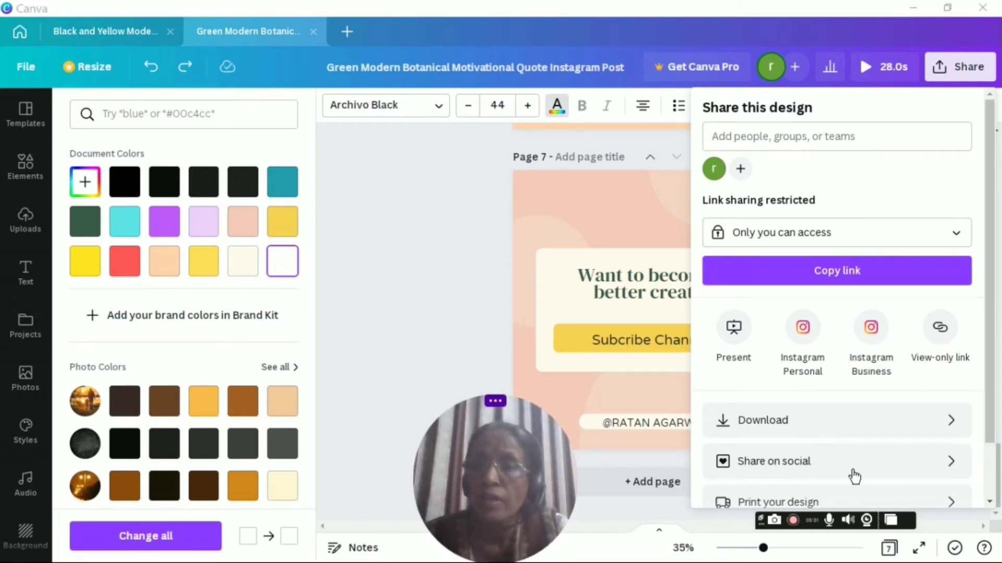
left_click(885, 431)
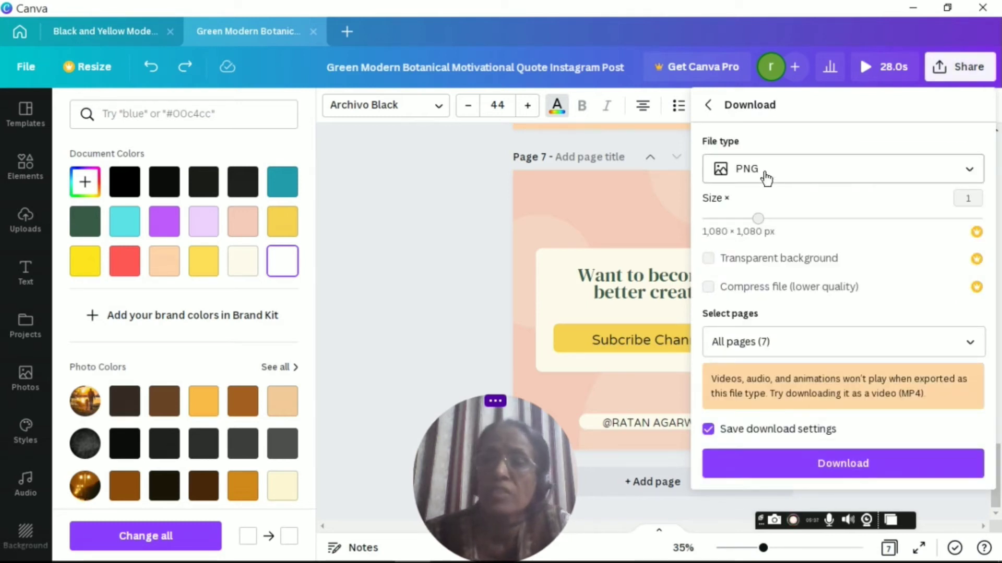
left_click(852, 472)
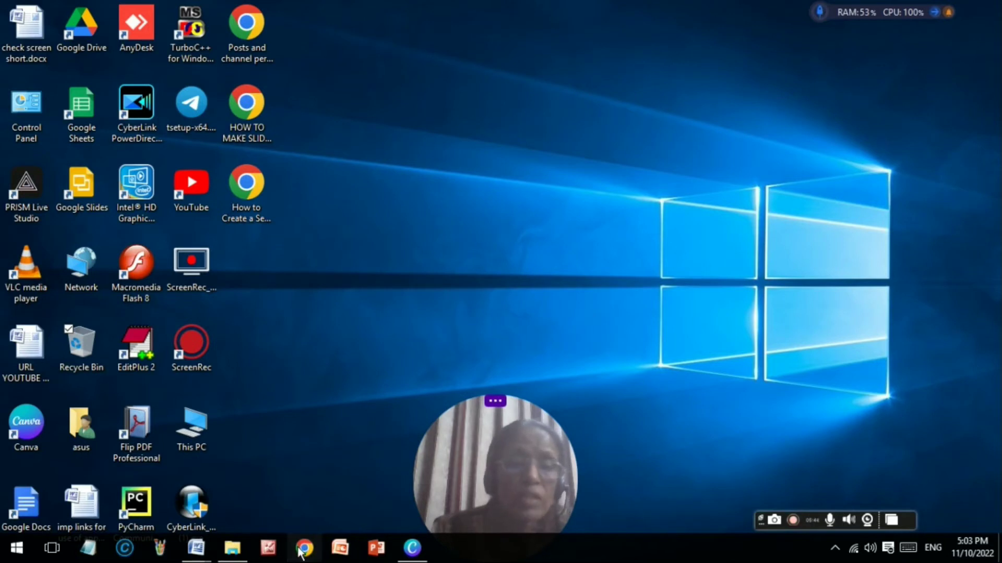
Step: Switch to Chrome, open the bookmarked Instagram site and start creating a new post
left_click(299, 549)
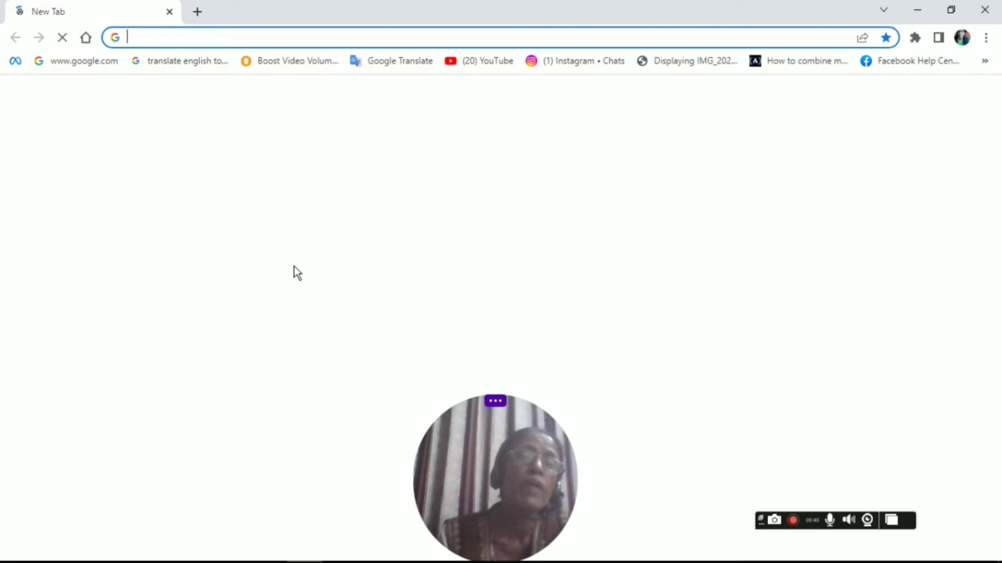
left_click(557, 61)
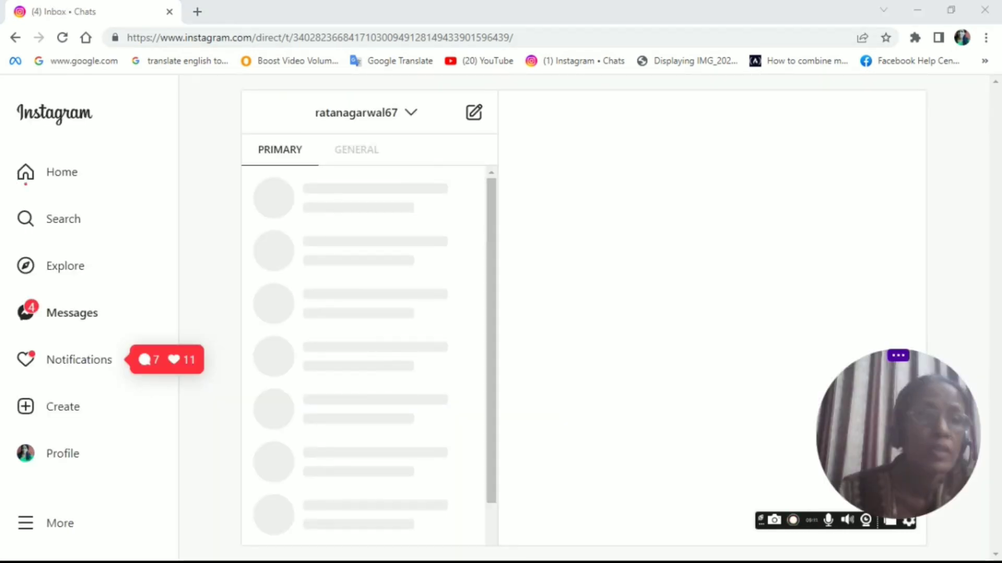
left_click(48, 415)
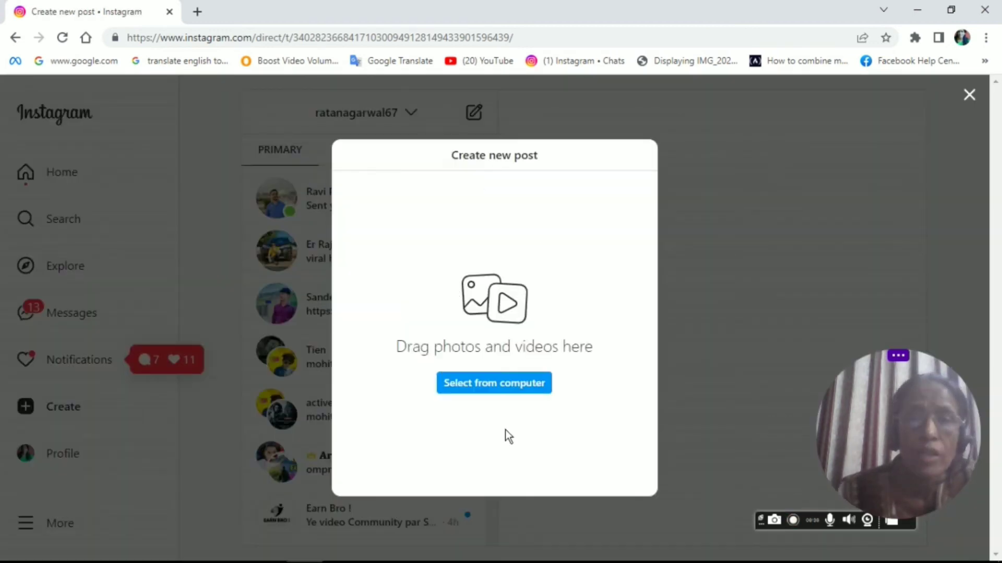
Step: Upload the seven images 1.png to 7.png from the Downloads folder into the new post
left_click(495, 387)
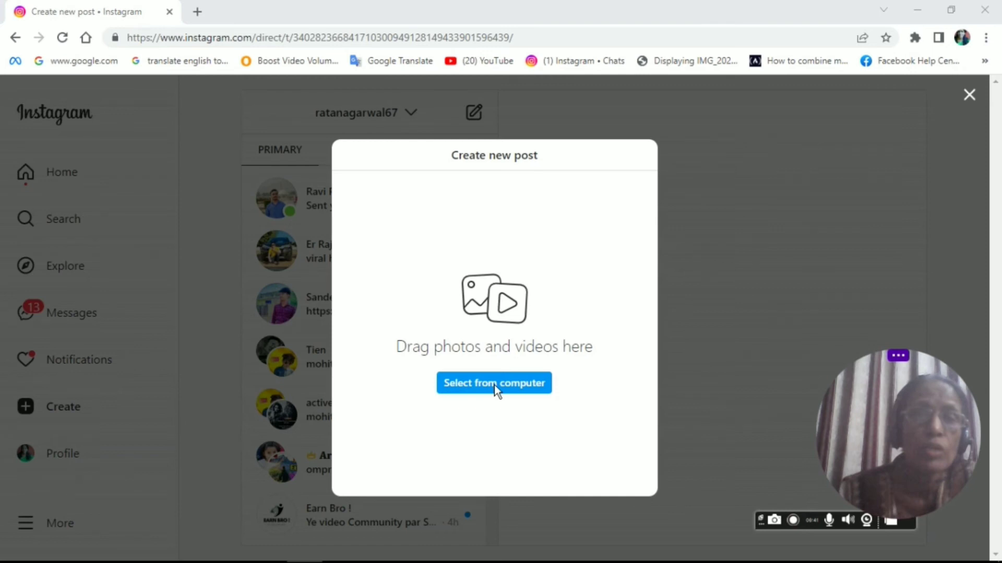
left_click(164, 162)
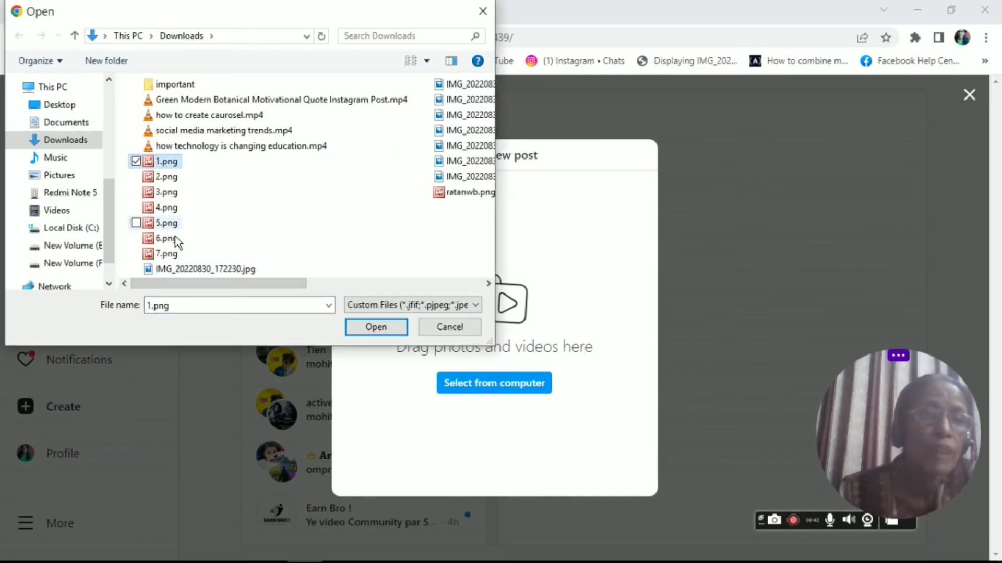
left_click(176, 253, "shift")
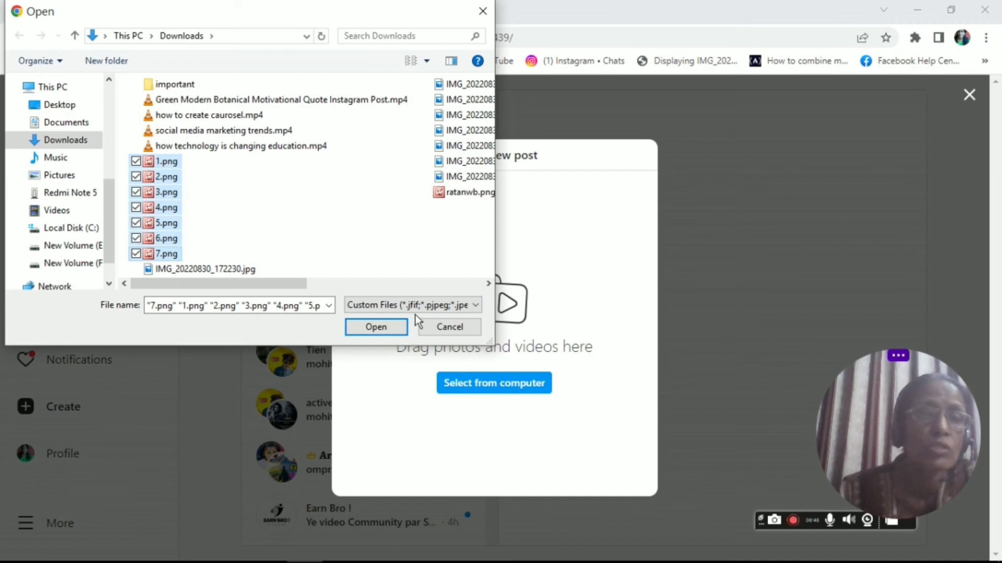
left_click(383, 326)
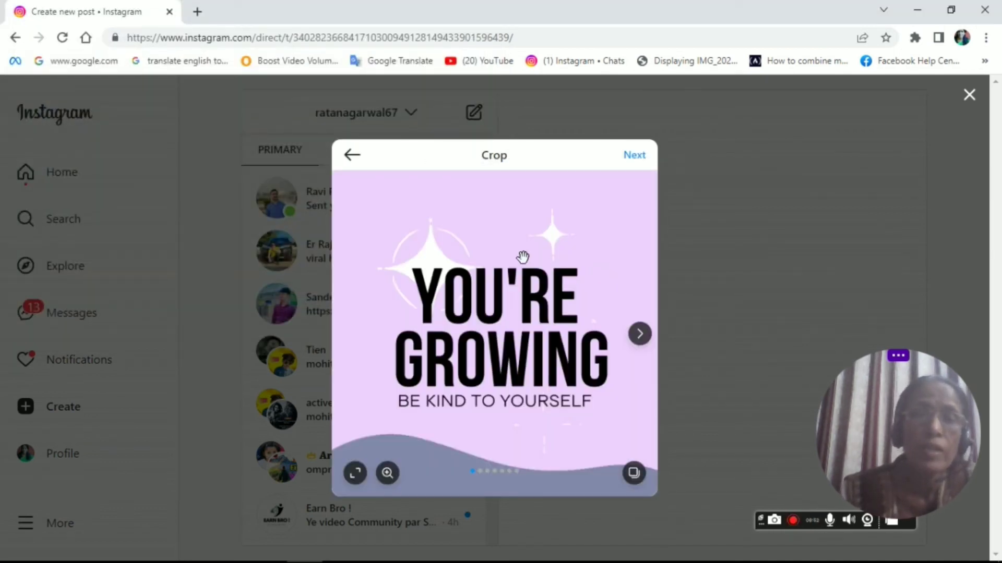
Step: Look through the uploaded carousel slides in the crop stage, from the first to the subscribe slide
left_click(640, 334)
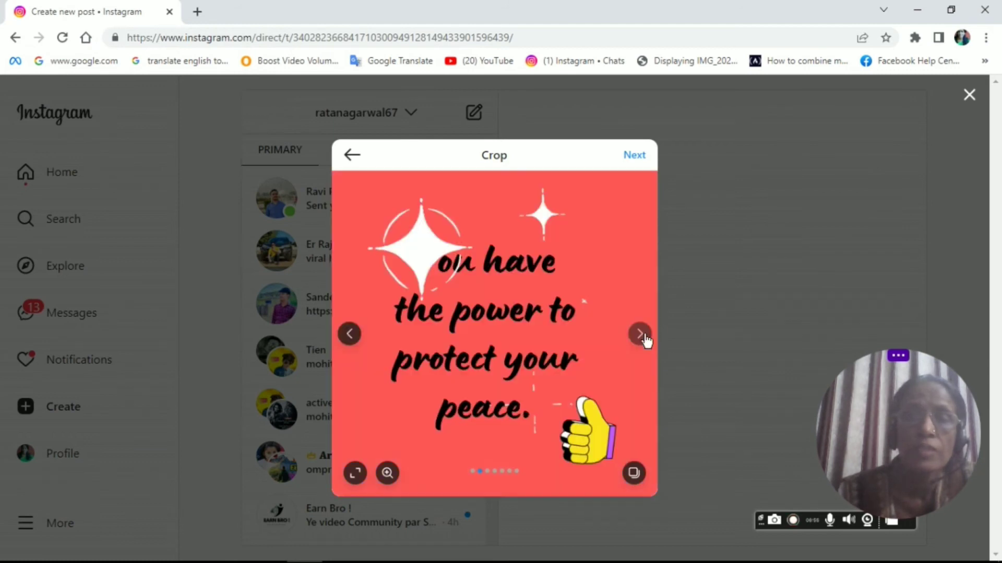
left_click(644, 337)
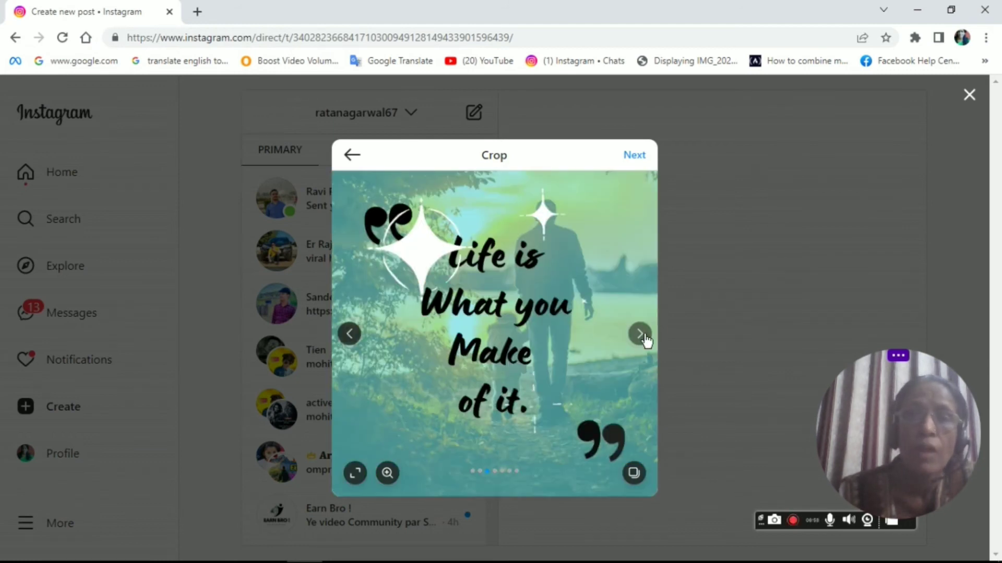
left_click(645, 340)
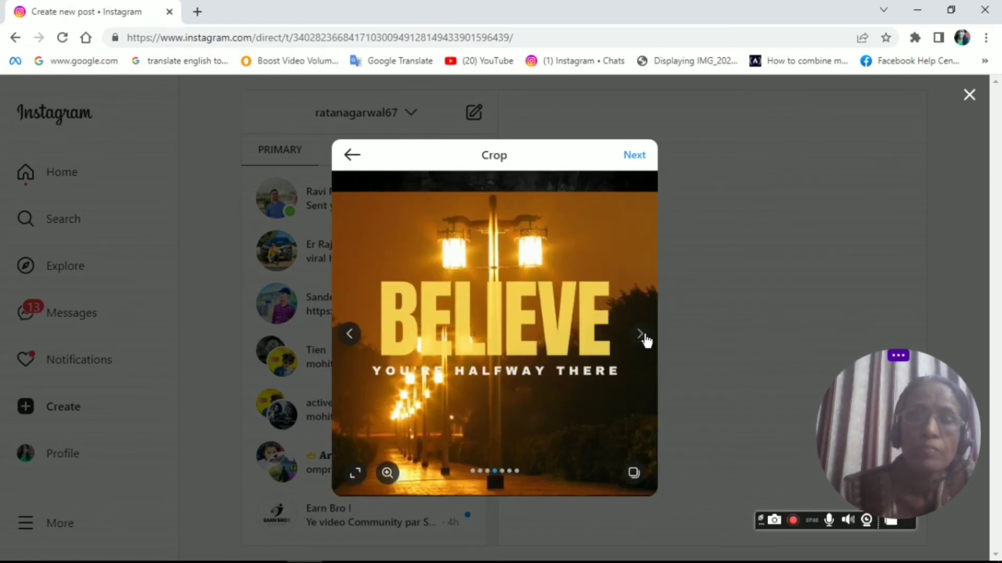
left_click(646, 340)
left_click(645, 341)
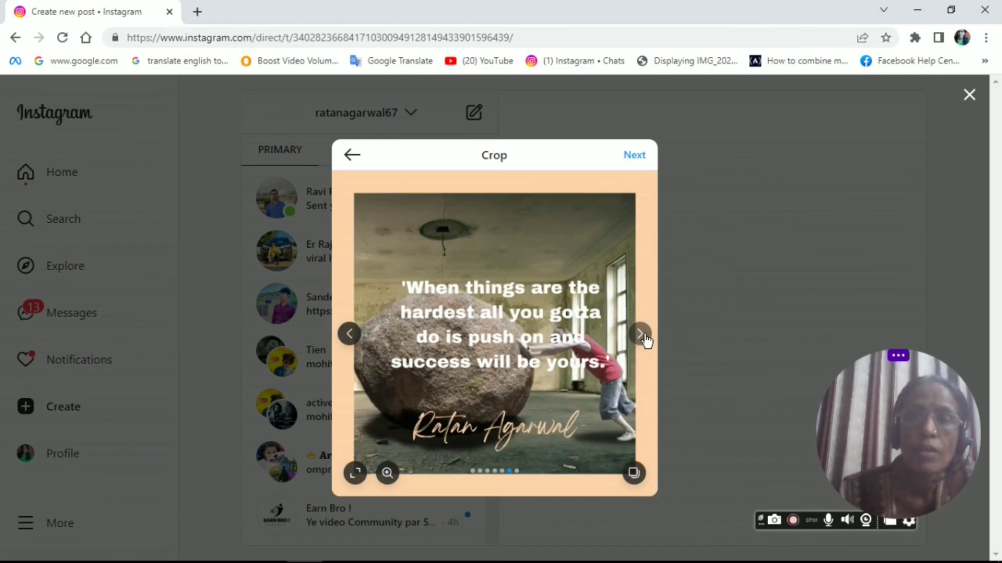
left_click(642, 337)
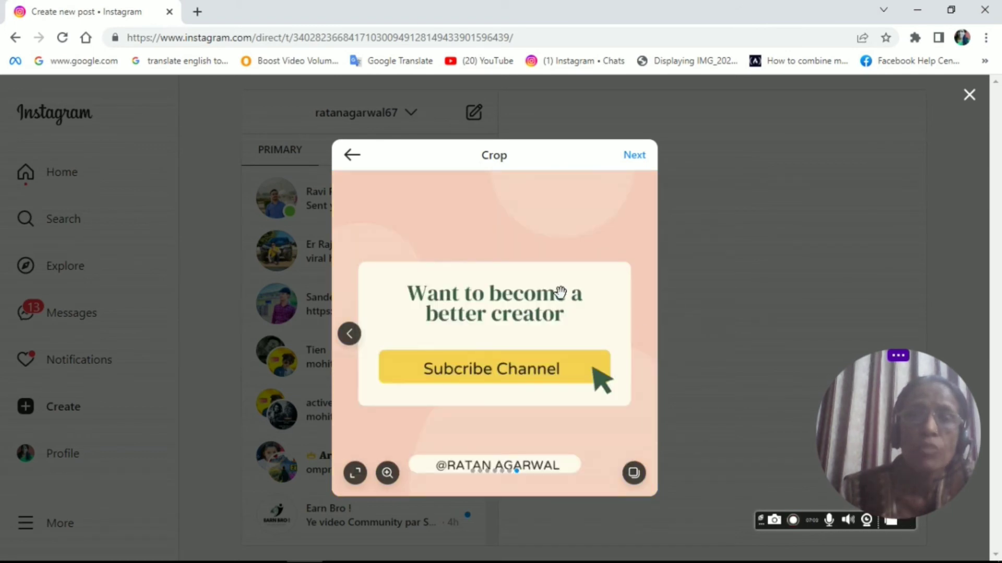
Step: Apply the Clarendon filter to the subscribe slide and continue to the caption stage of the post
left_click(635, 157)
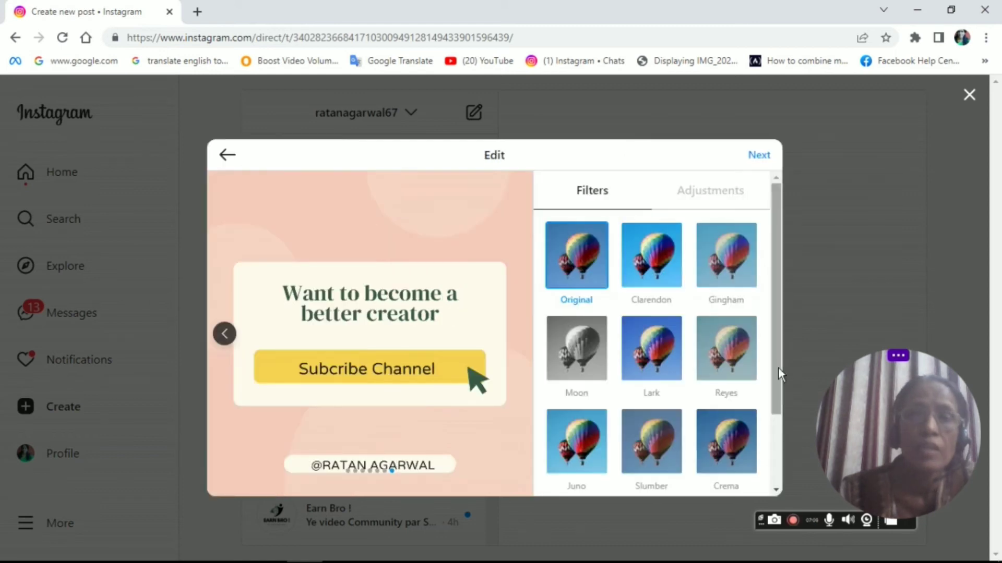
left_click(657, 263)
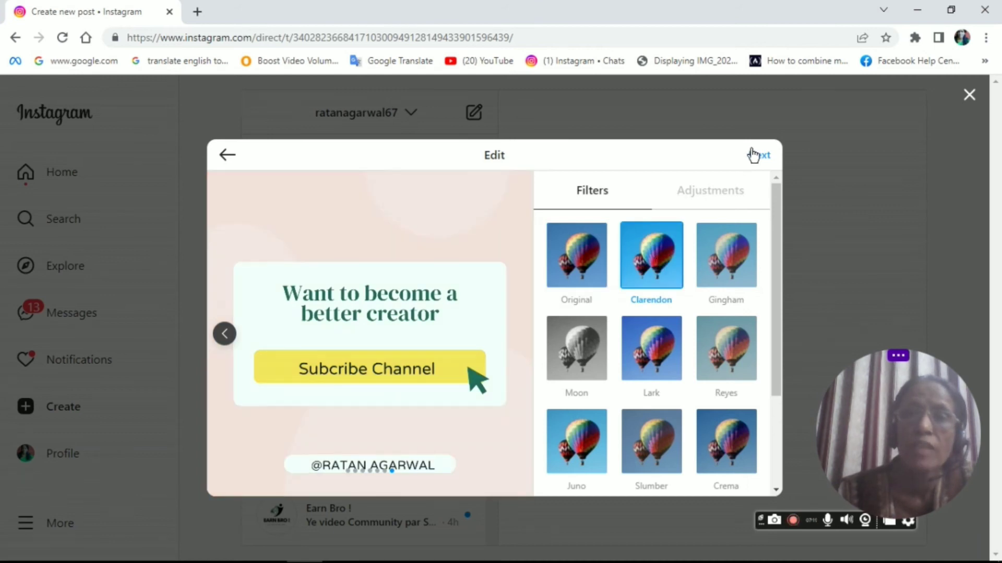
left_click(757, 156)
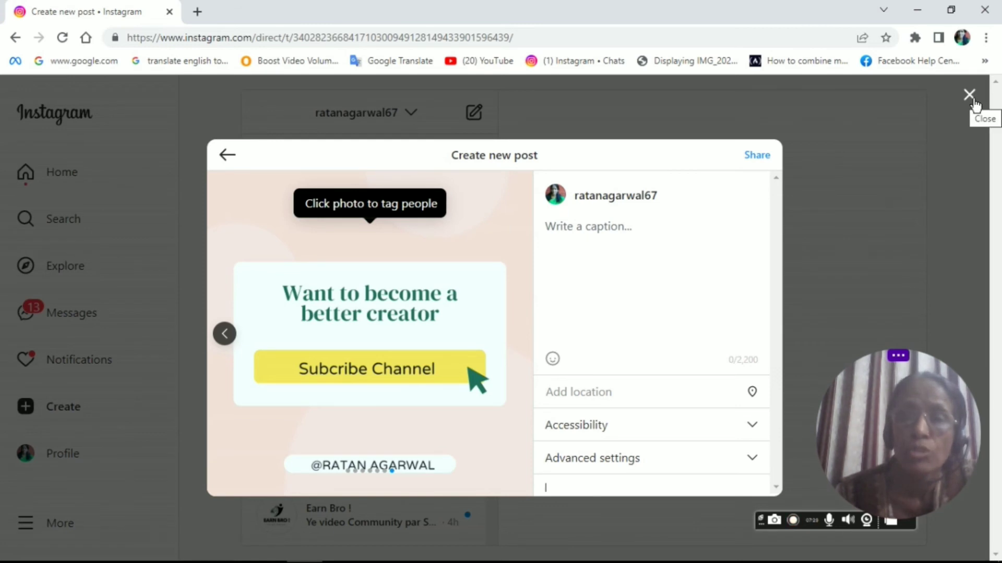
Step: Write the caption "if u like this carousel then plz comment" for the new post
left_click(545, 227)
type("If u lik")
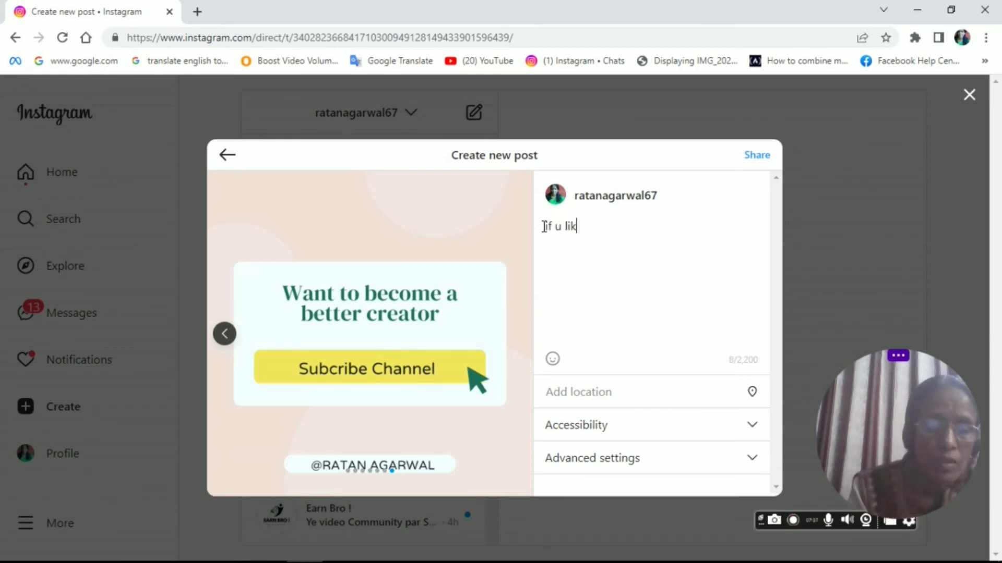
type("e th")
type("is car")
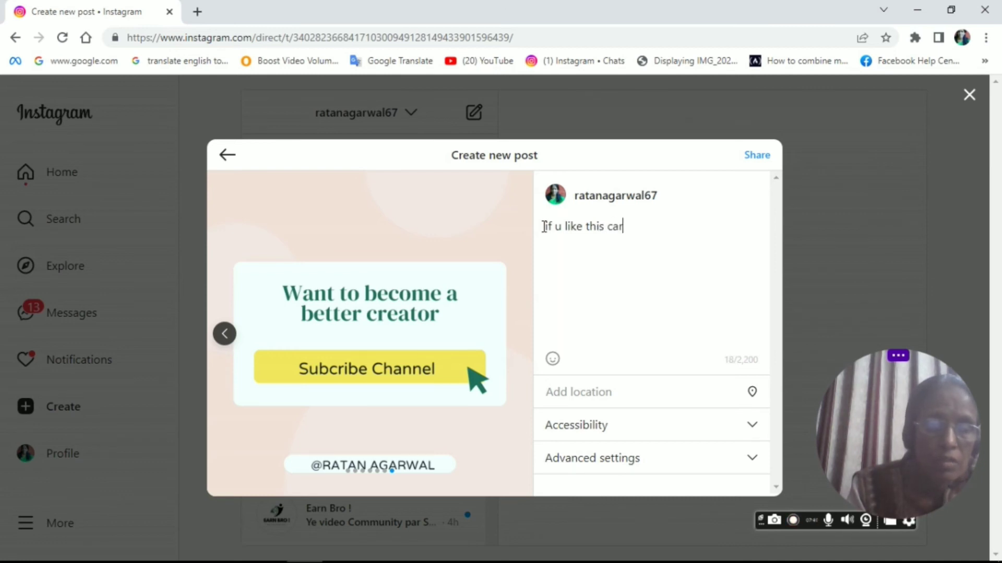
type("ousel then")
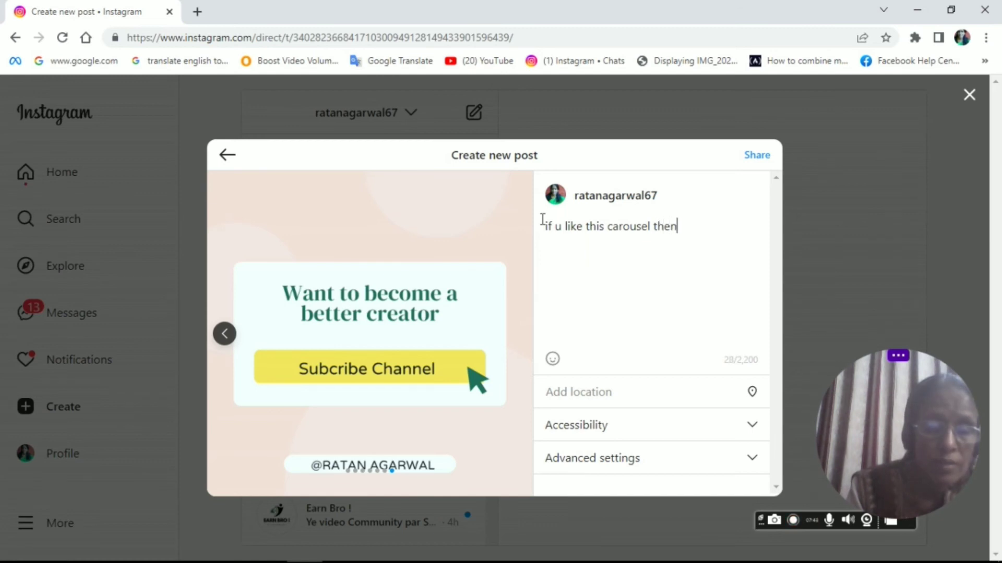
type(" pl")
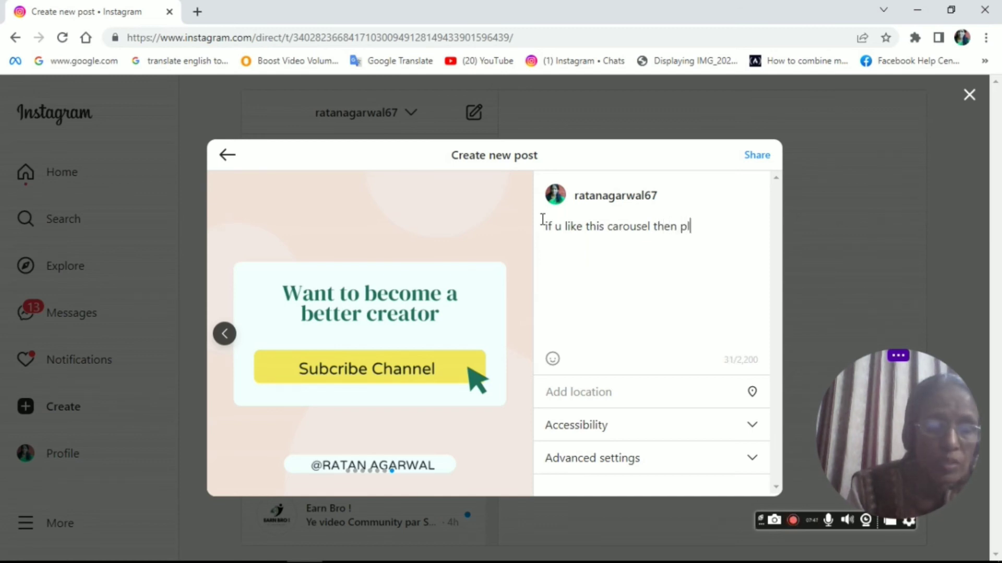
type("z com")
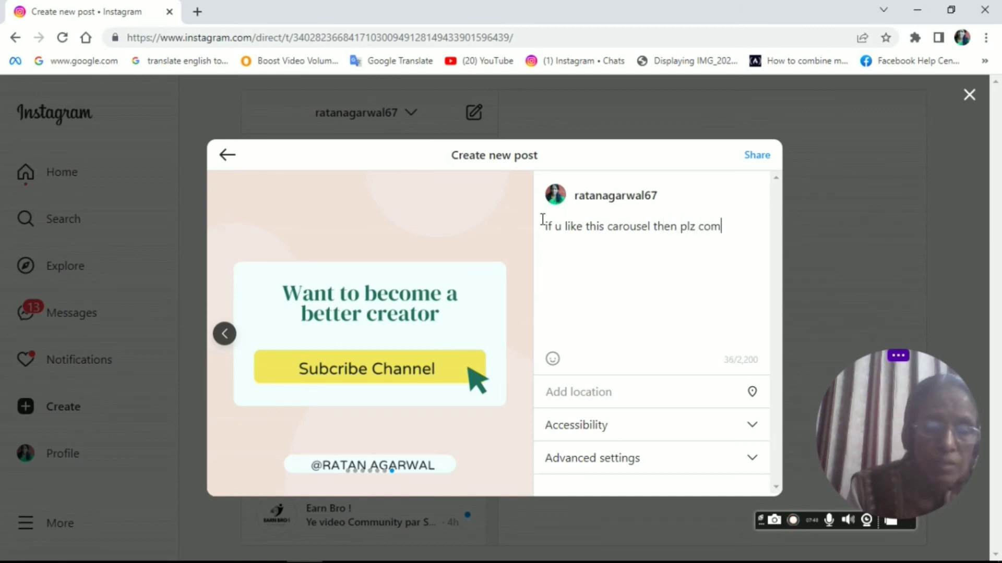
type("ment")
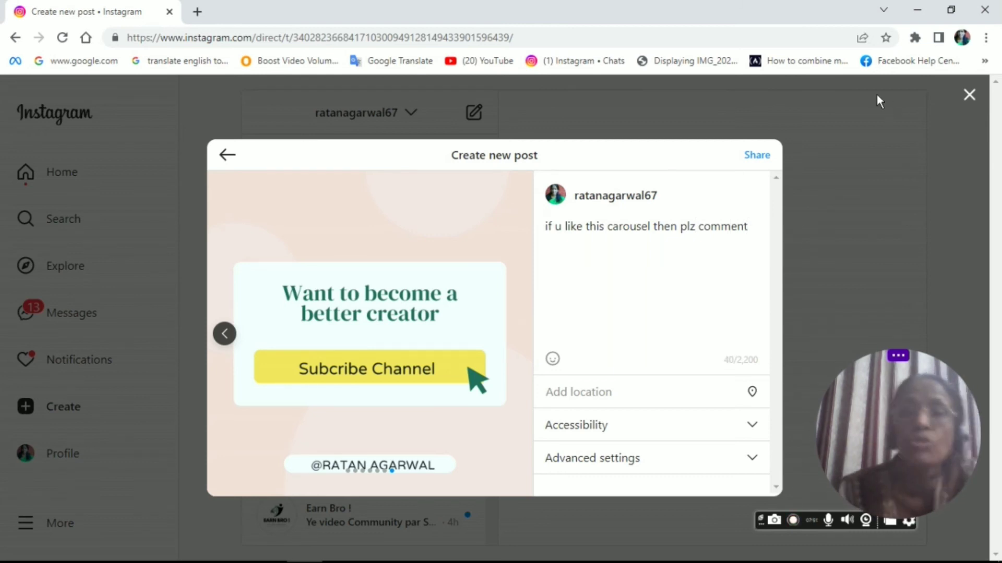
Step: Close the new post without sharing it and discard its edits
left_click(969, 95)
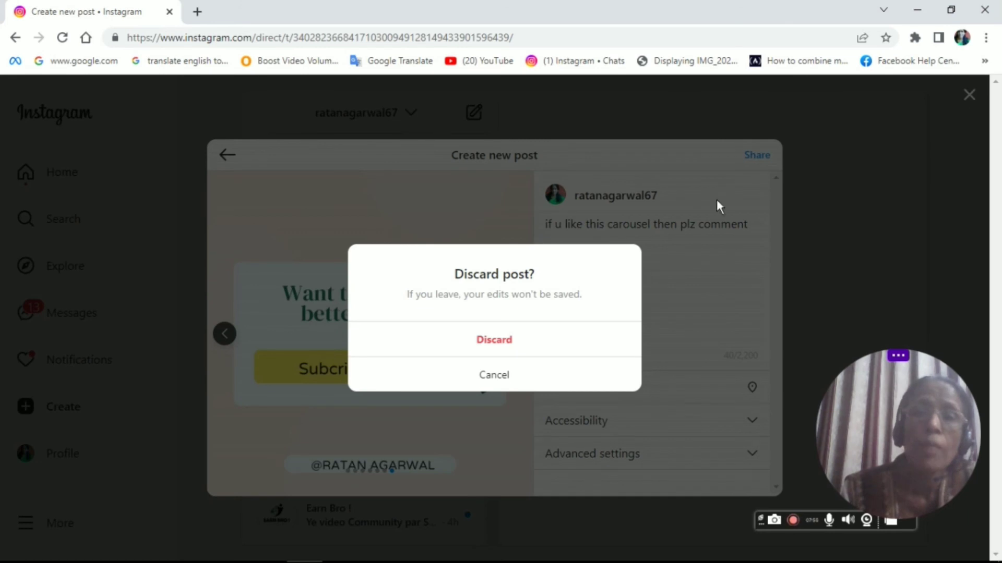
left_click(494, 342)
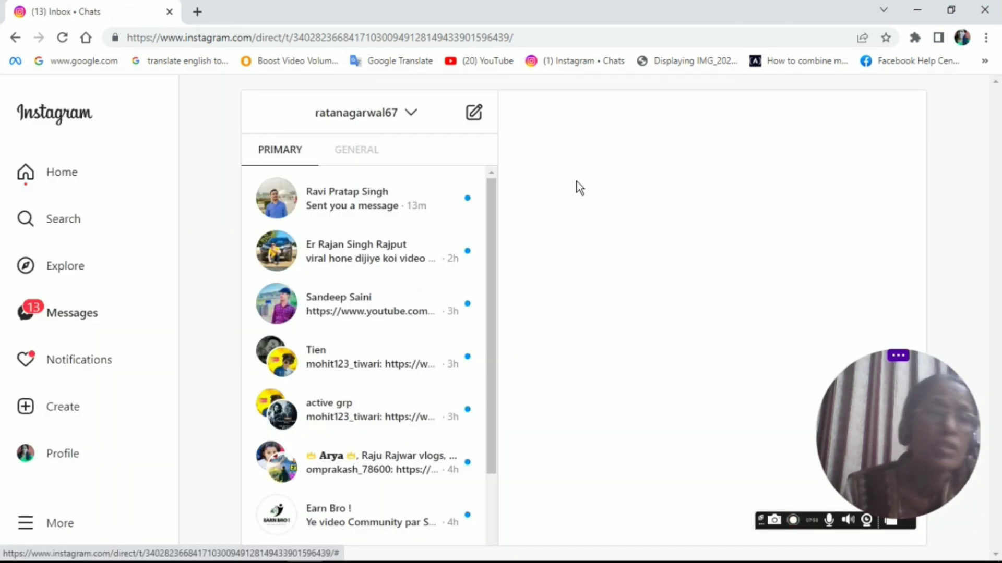
Step: Open the already published "You're Growing" carousel post from the account's profile page
left_click(37, 177)
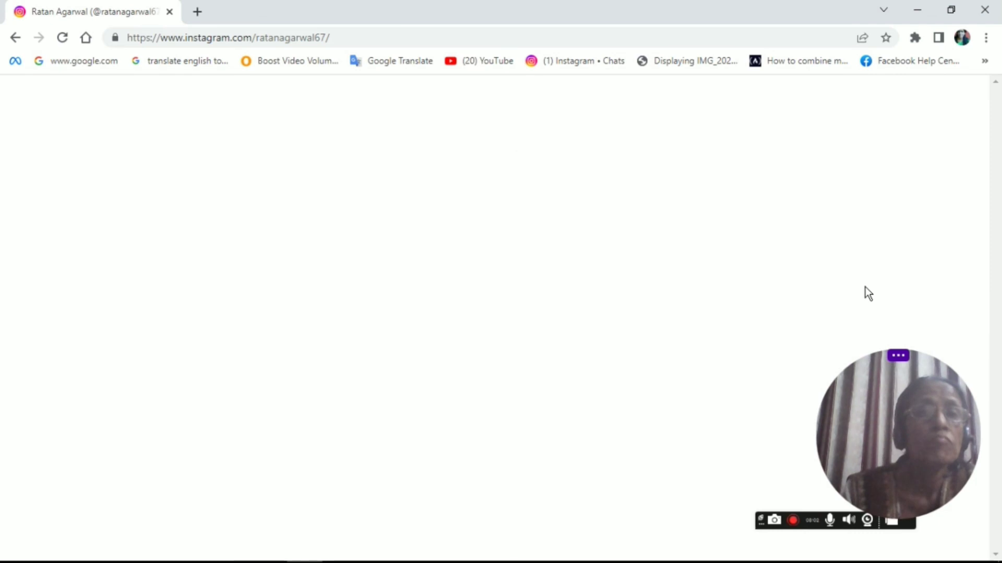
scroll(716, 230, "down", 8)
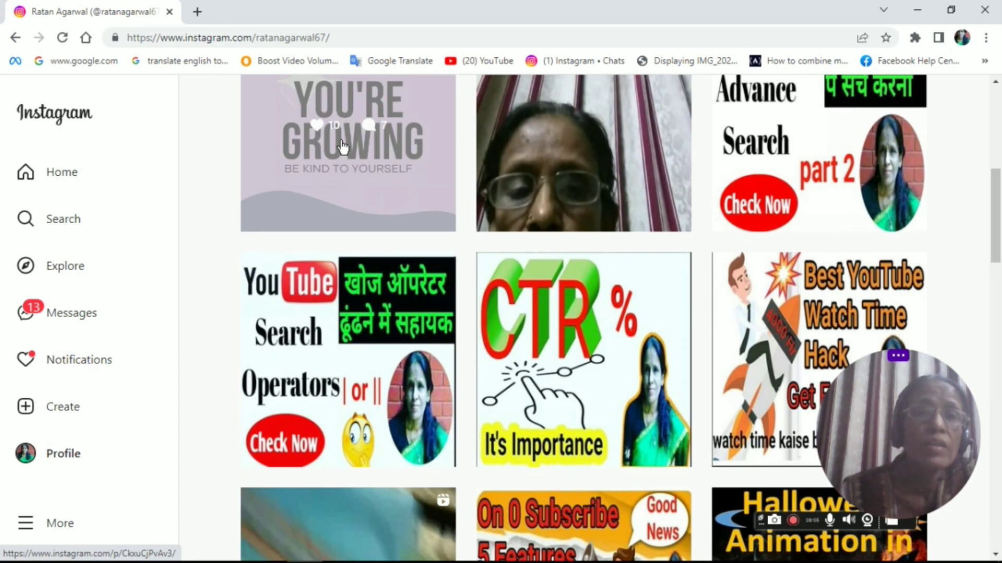
left_click(342, 145)
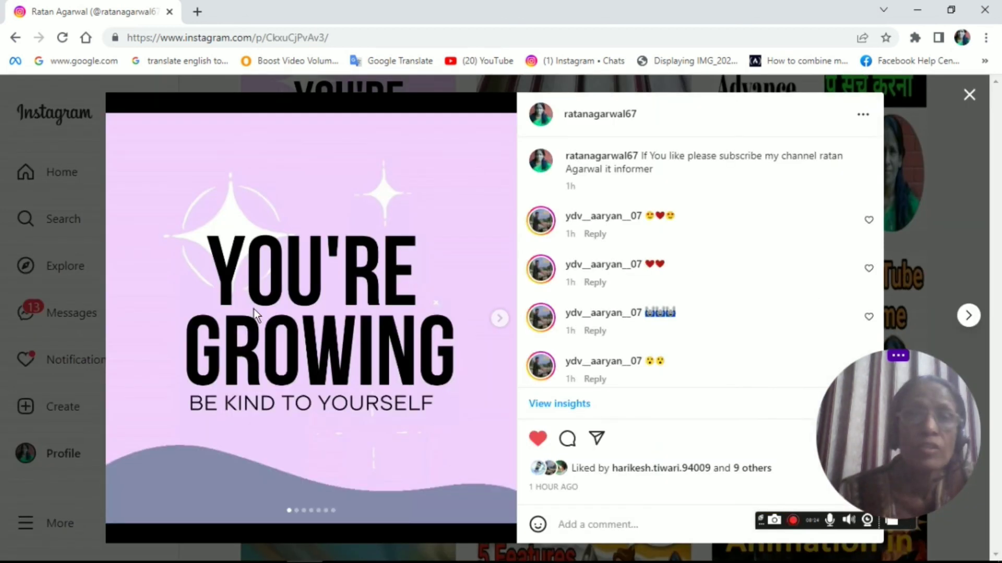
Step: Page through the published carousel's slides up to the subscribe slide, then close the post
left_click(500, 319)
left_click(500, 319)
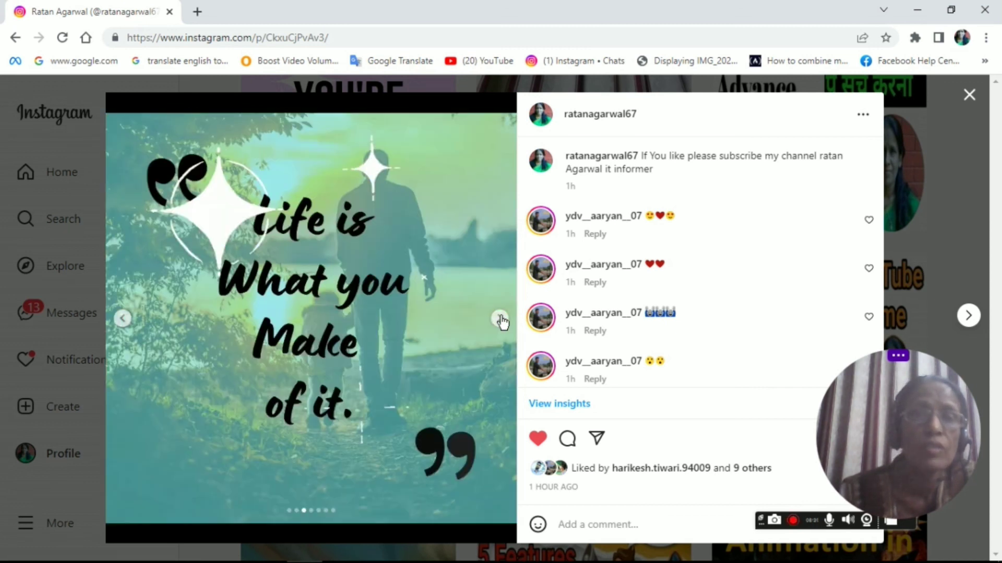
left_click(500, 319)
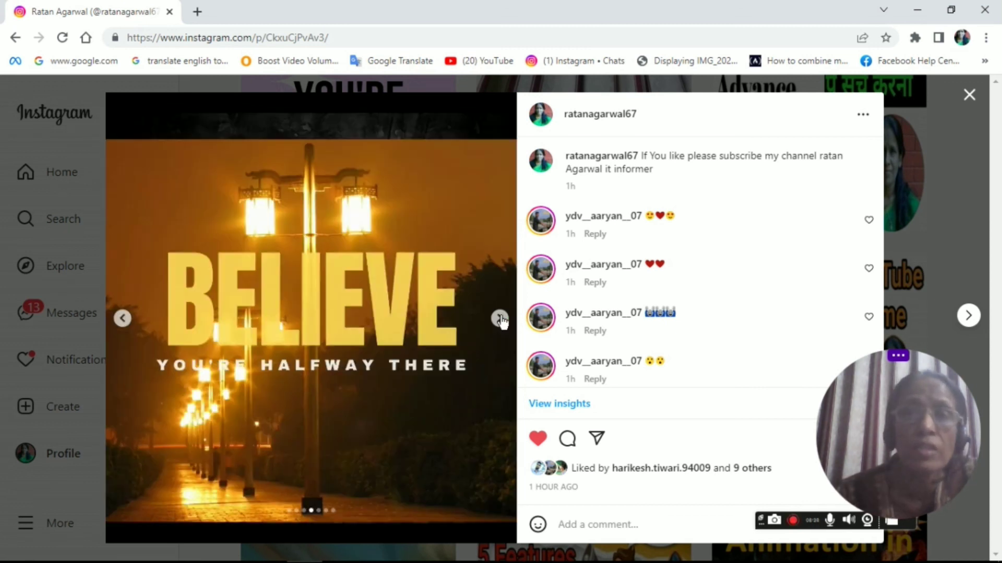
left_click(499, 320)
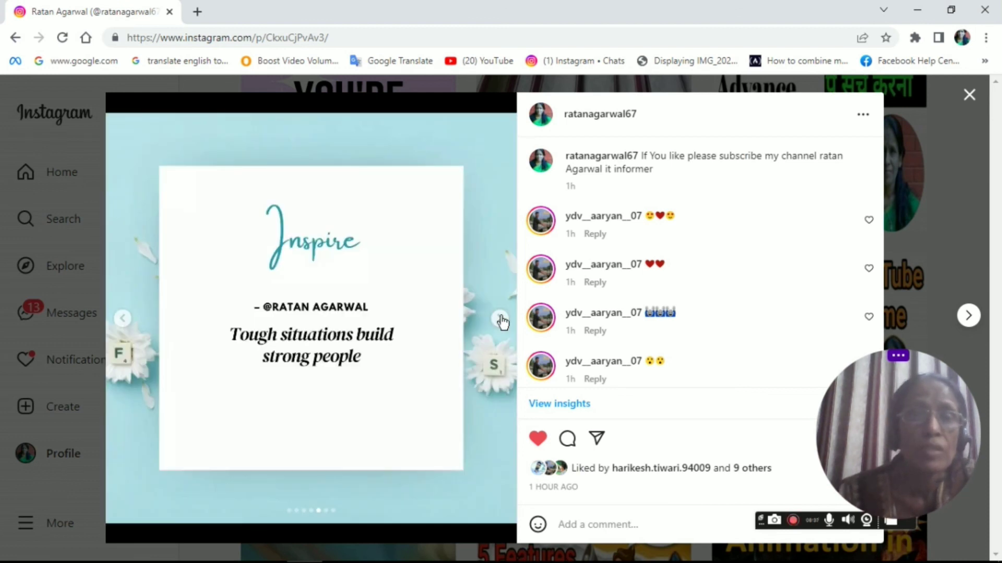
left_click(500, 319)
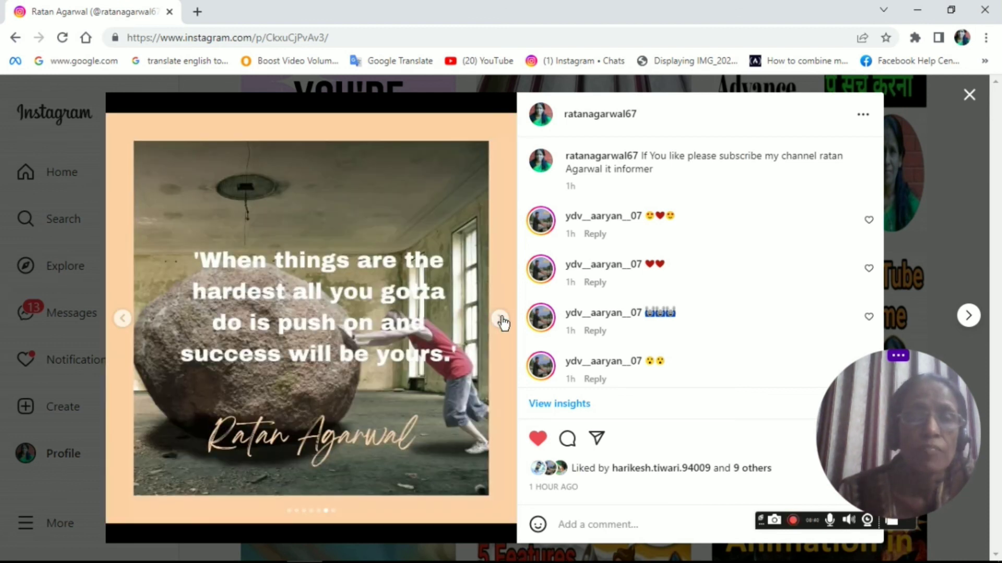
left_click(500, 319)
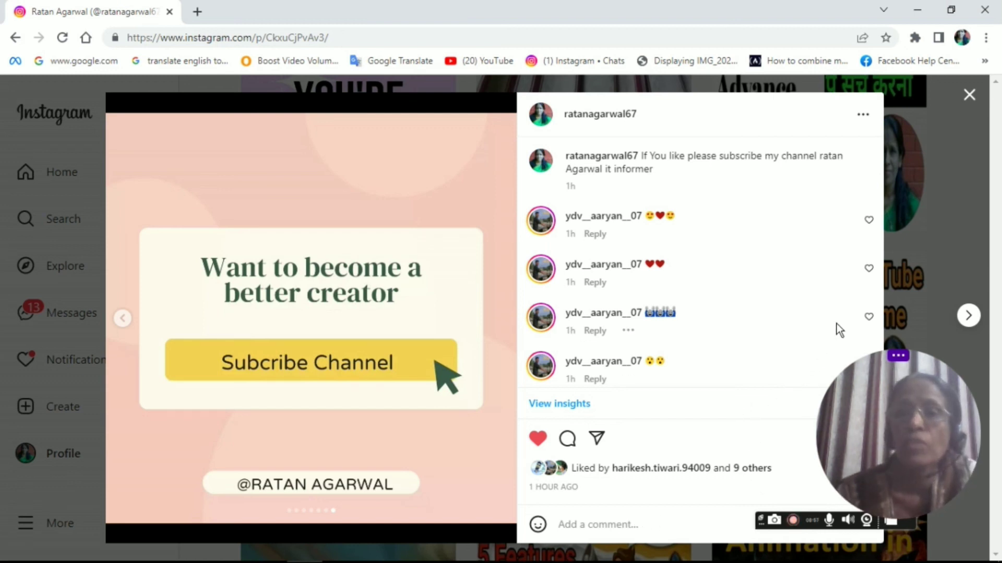
left_click(971, 95)
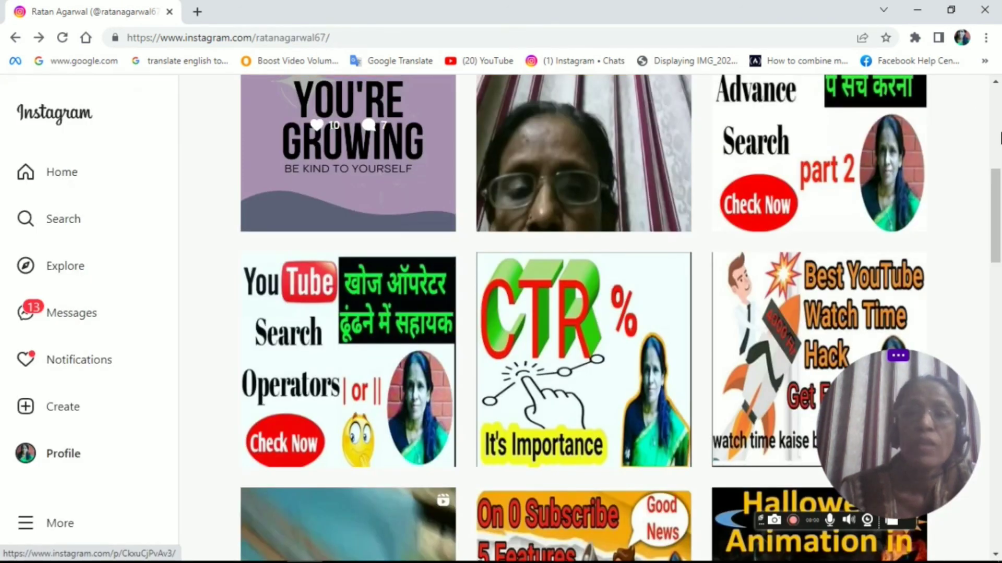